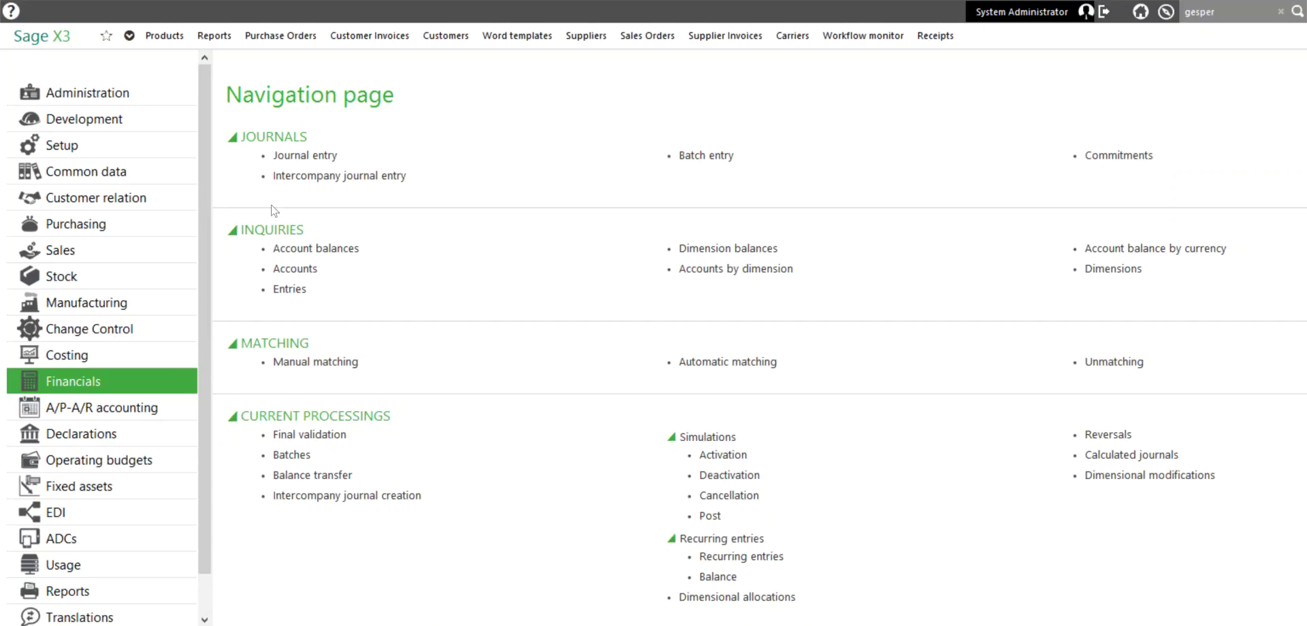
- Open Journal entry with the 1PAGE 1 page column entry transaction and start a new record
left_click(307, 155)
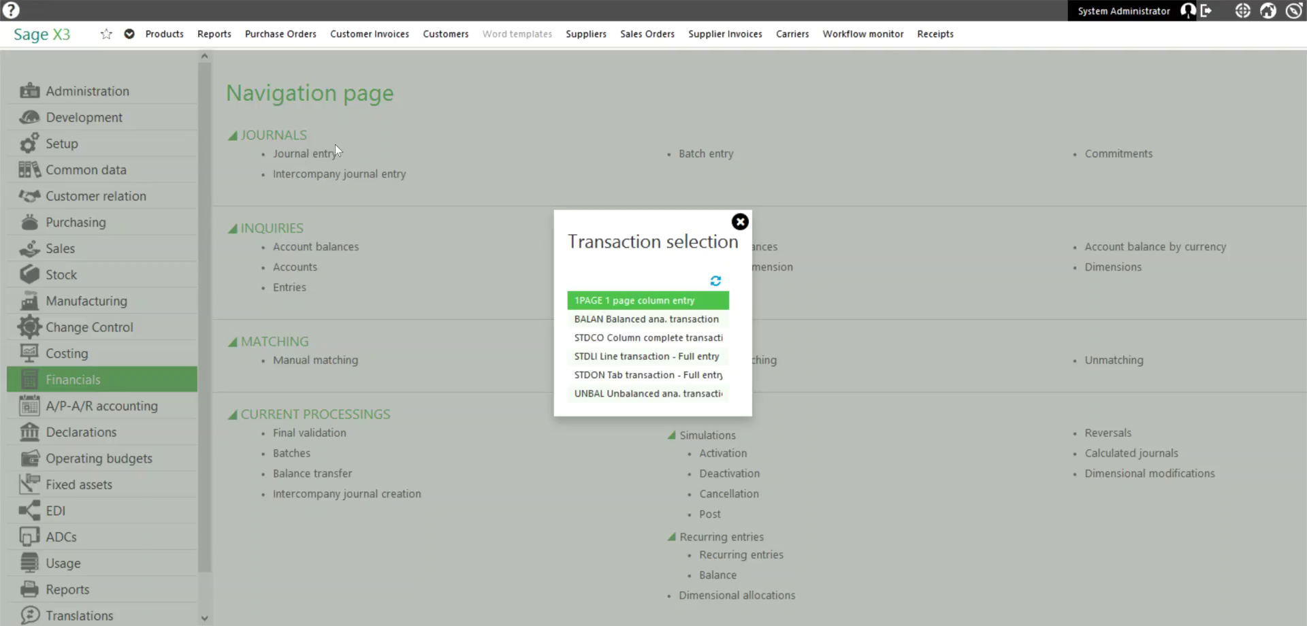
left_click(650, 303)
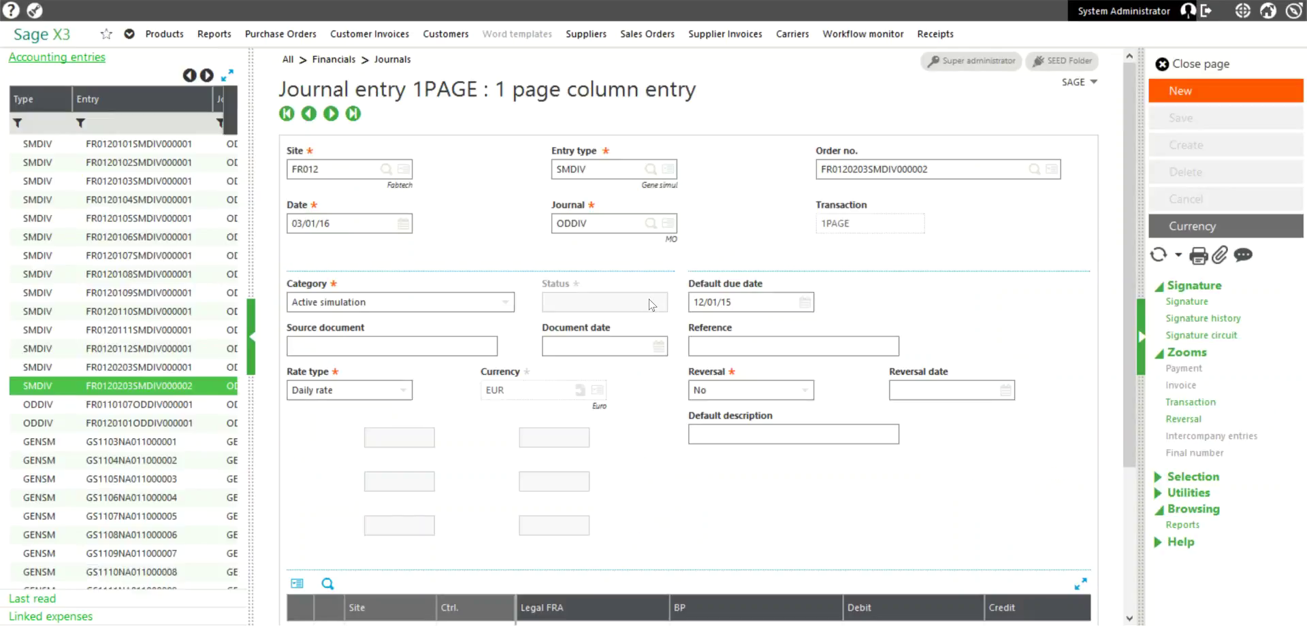
left_click(1201, 96)
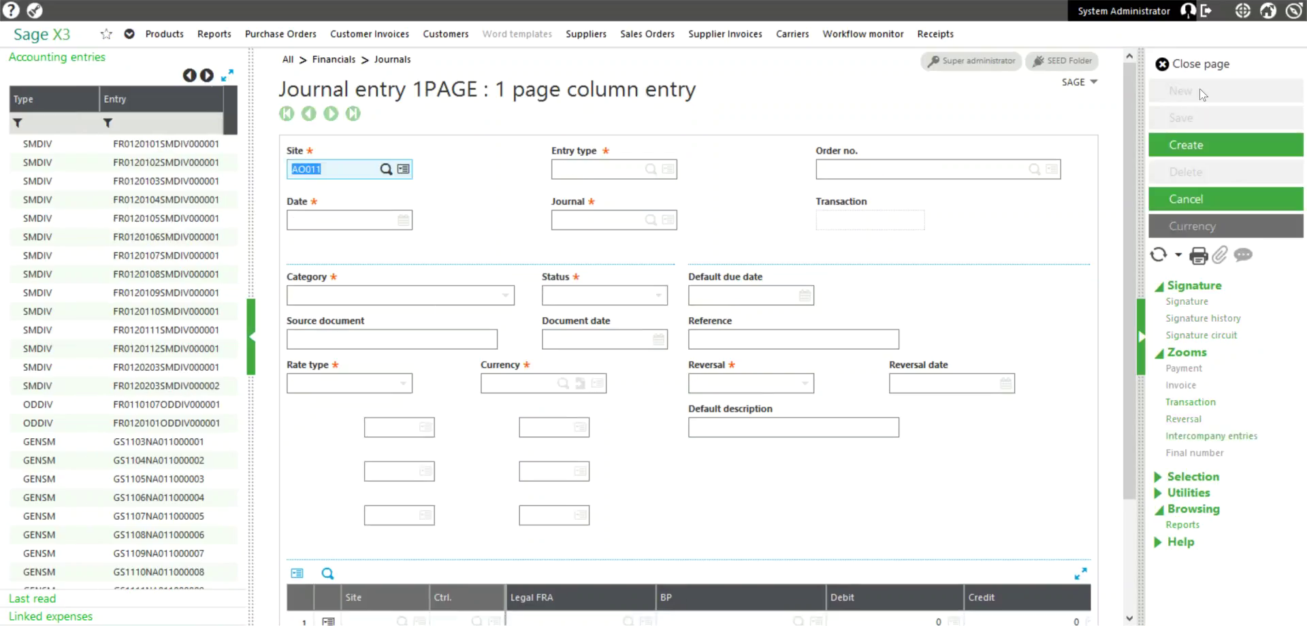
type("na")
type("1")
key("BackSpace")
type("12")
key("Tab")
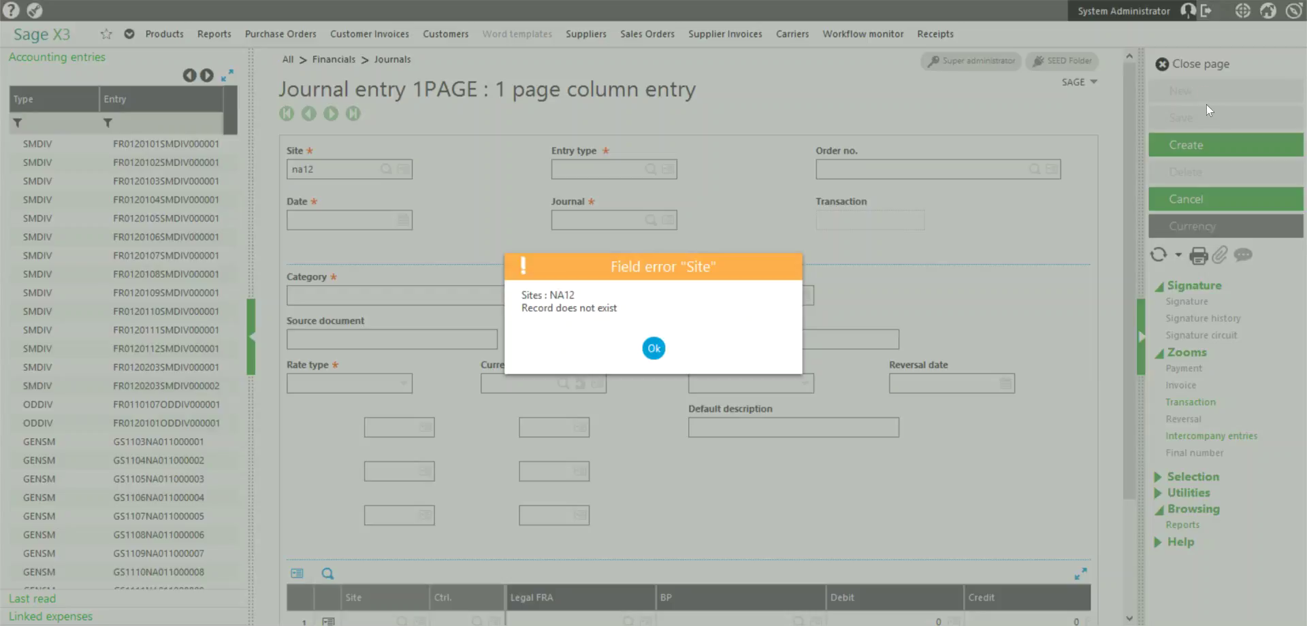
left_click(648, 349)
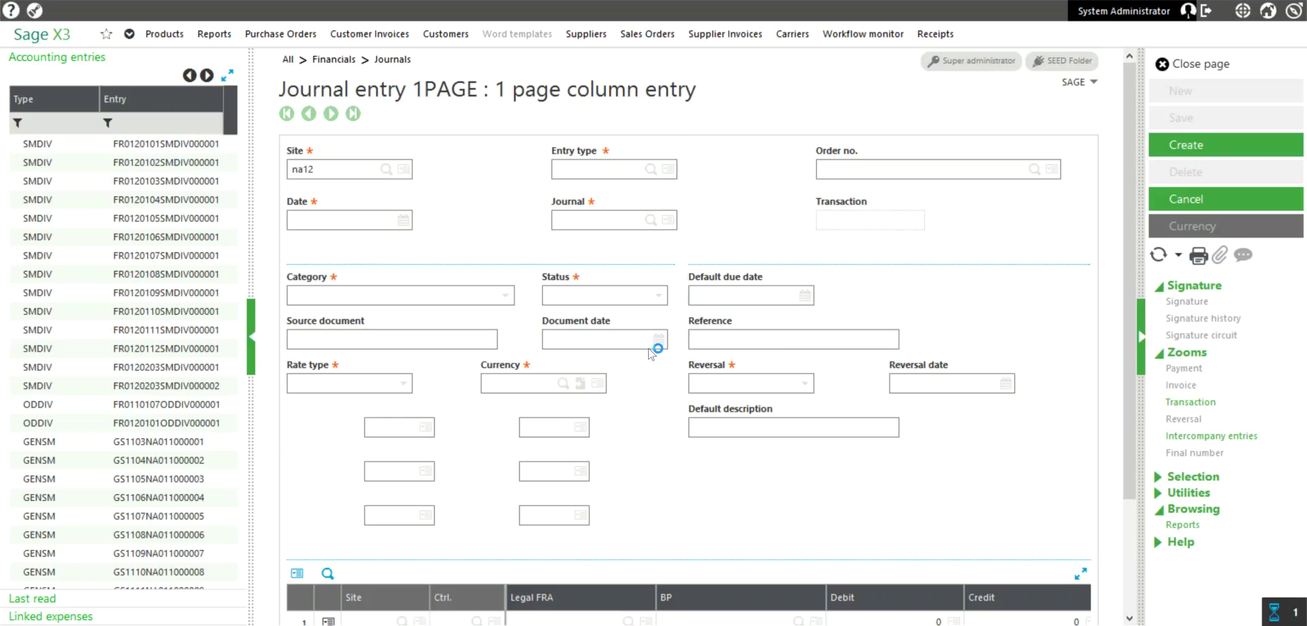
- Set the journal entry's site to NA012 and its entry type to GENAJ, leaving the order number blank
type("na012")
key("Tab")
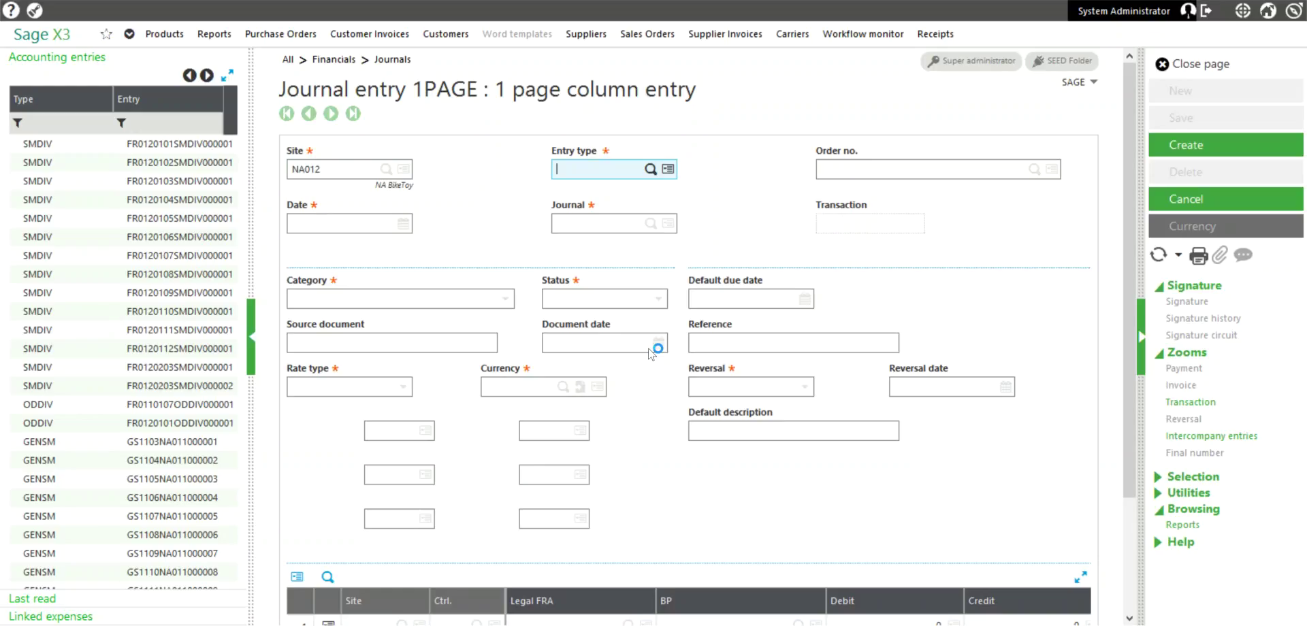
type("GENAJ")
key("Tab")
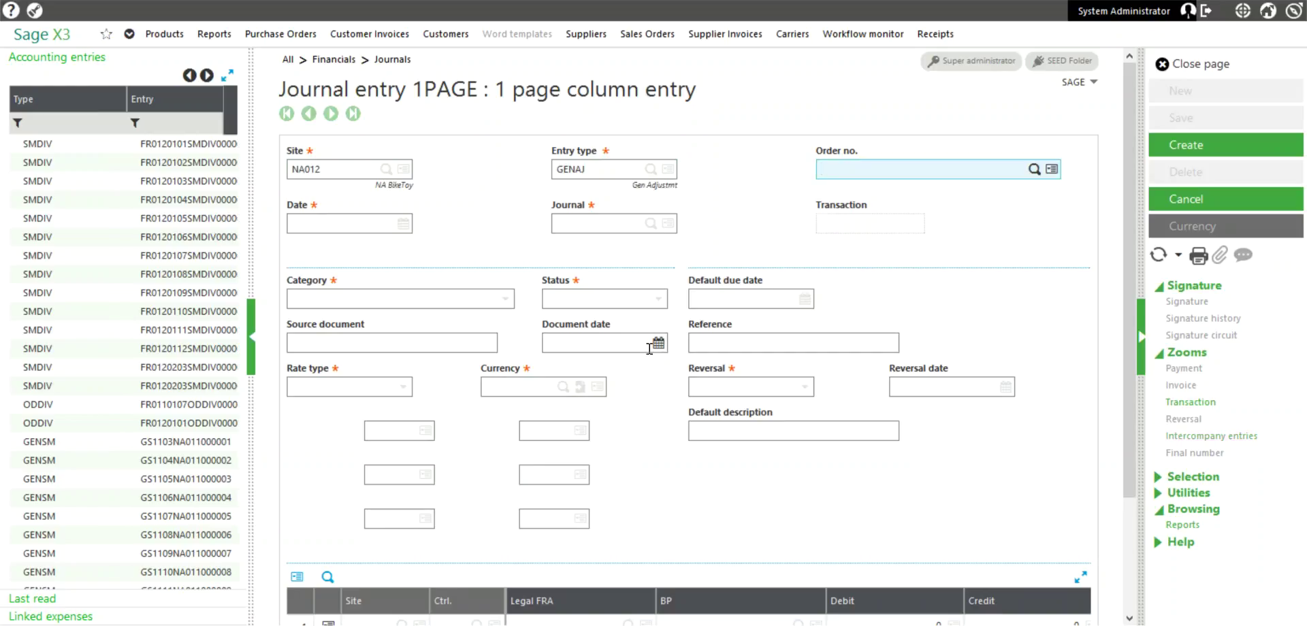
key("Tab")
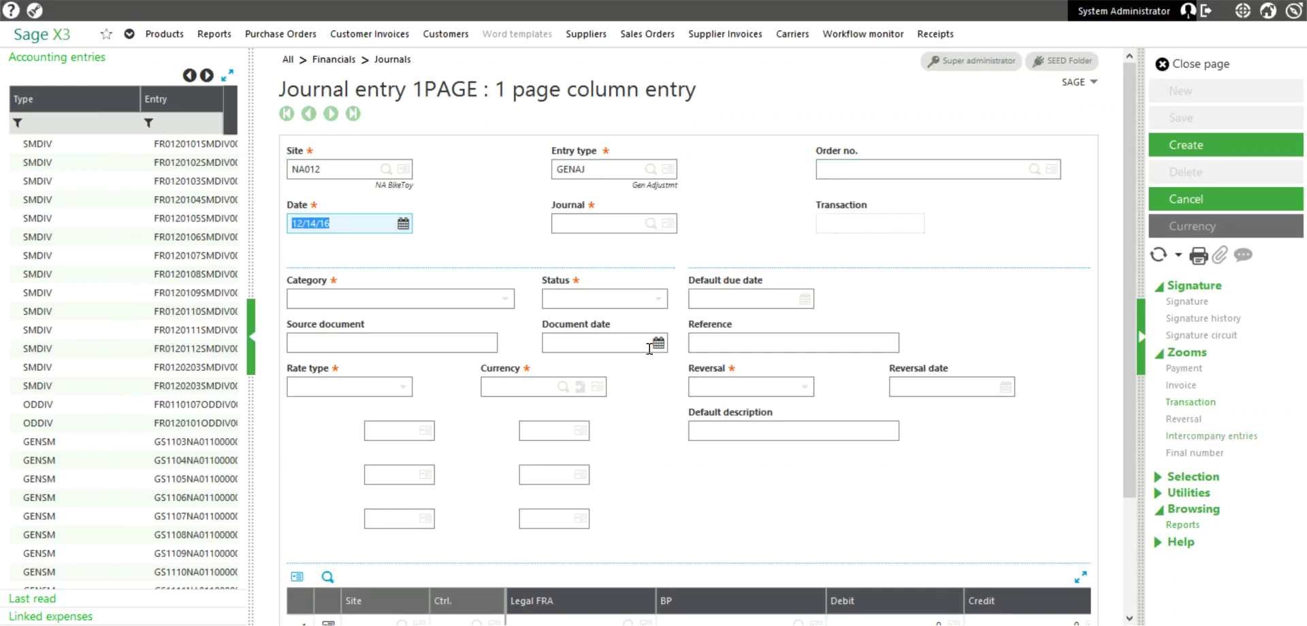
- Date the journal entry 10/31/16, keeping GENAJ as the journal and Actual as the category
type("1031")
type("116")
key("Tab")
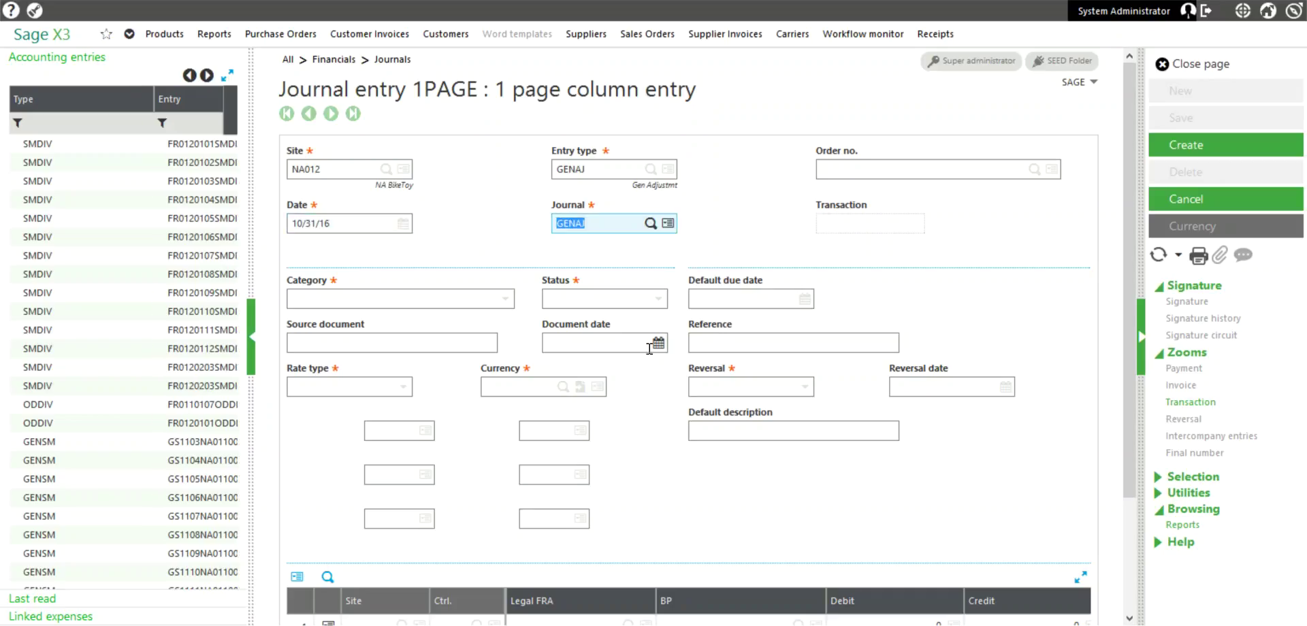
key("Tab")
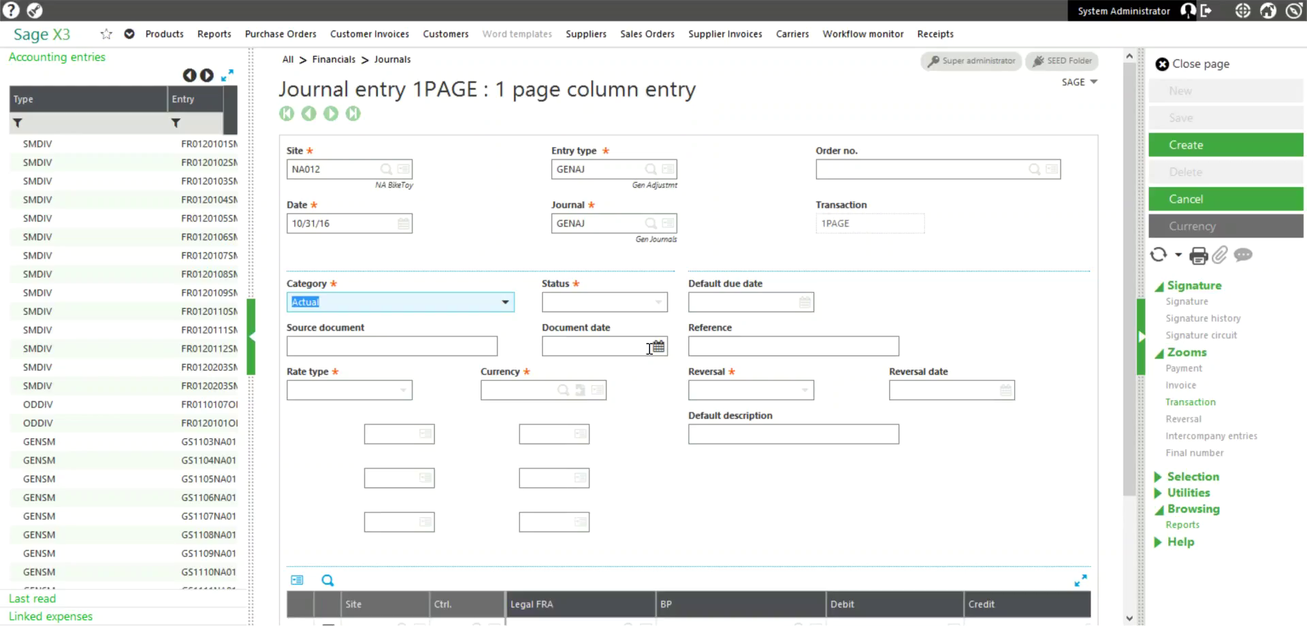
key("Tab")
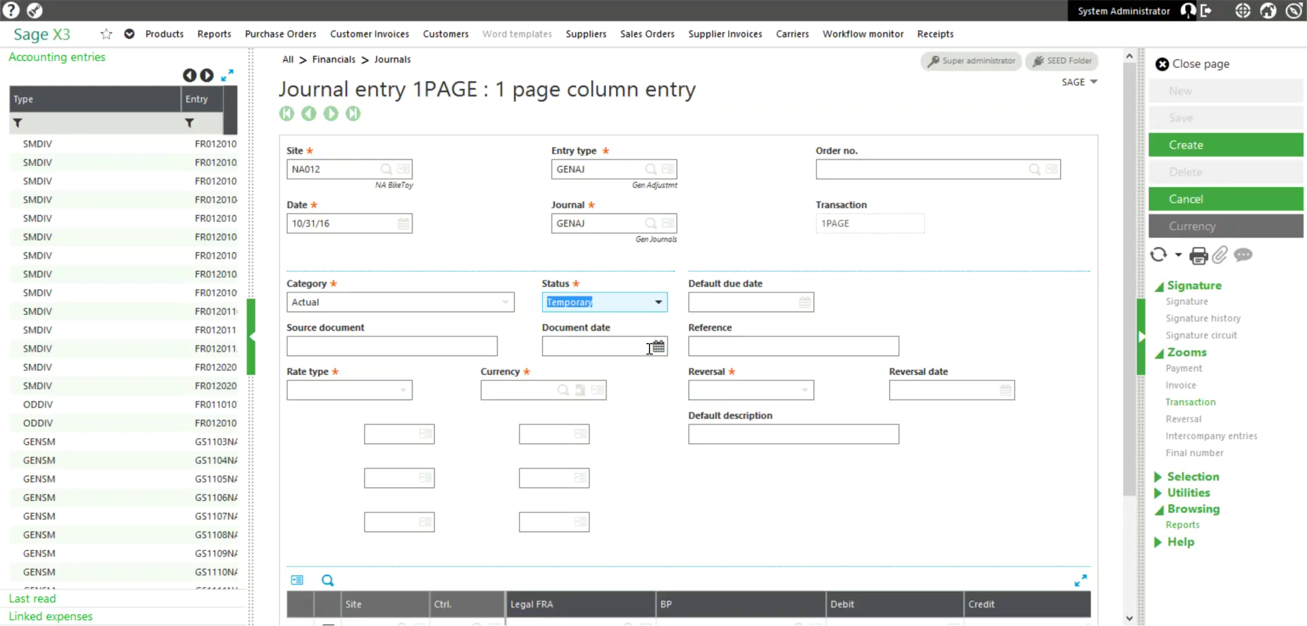
- Keep the Temporary status, Daily rate and USD defaults, and enter October Payroll Accrual as the reference
key("Tab")
key("Tab")
key("Tab")
key("Tab")
key("Tab")
key("Tab")
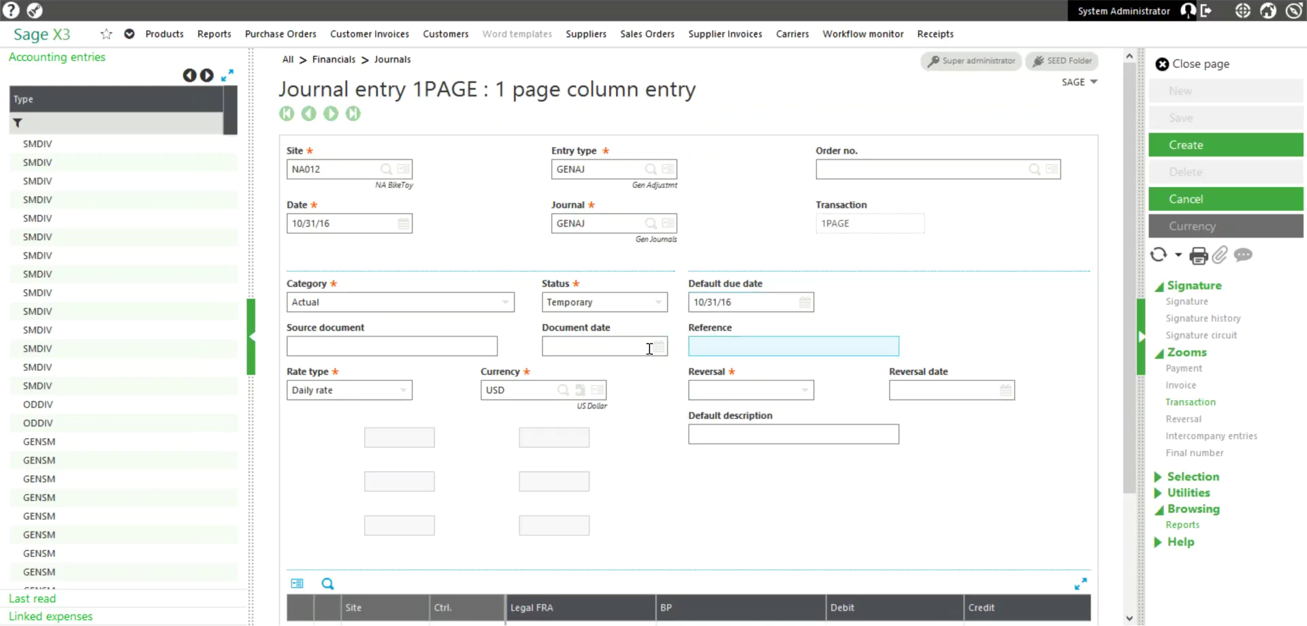
type("October Payroll Accrual")
key("Tab")
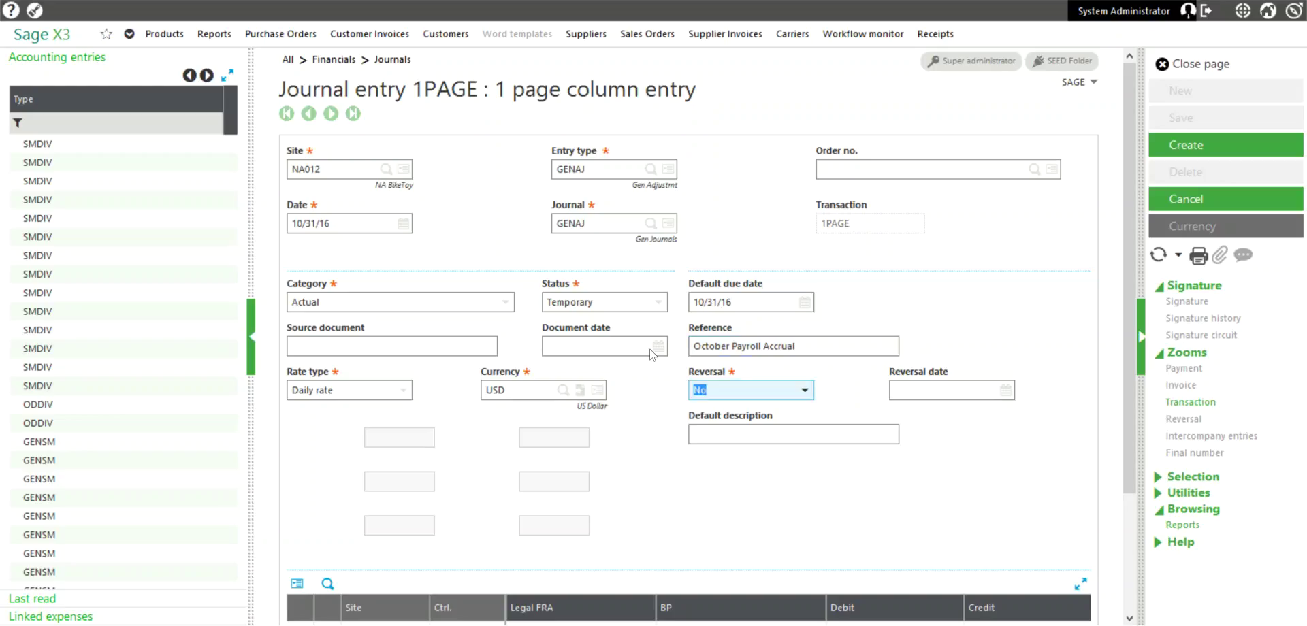
- Set the entry's reversal to Yes with a reversal date of 11/1/16
left_click(805, 394)
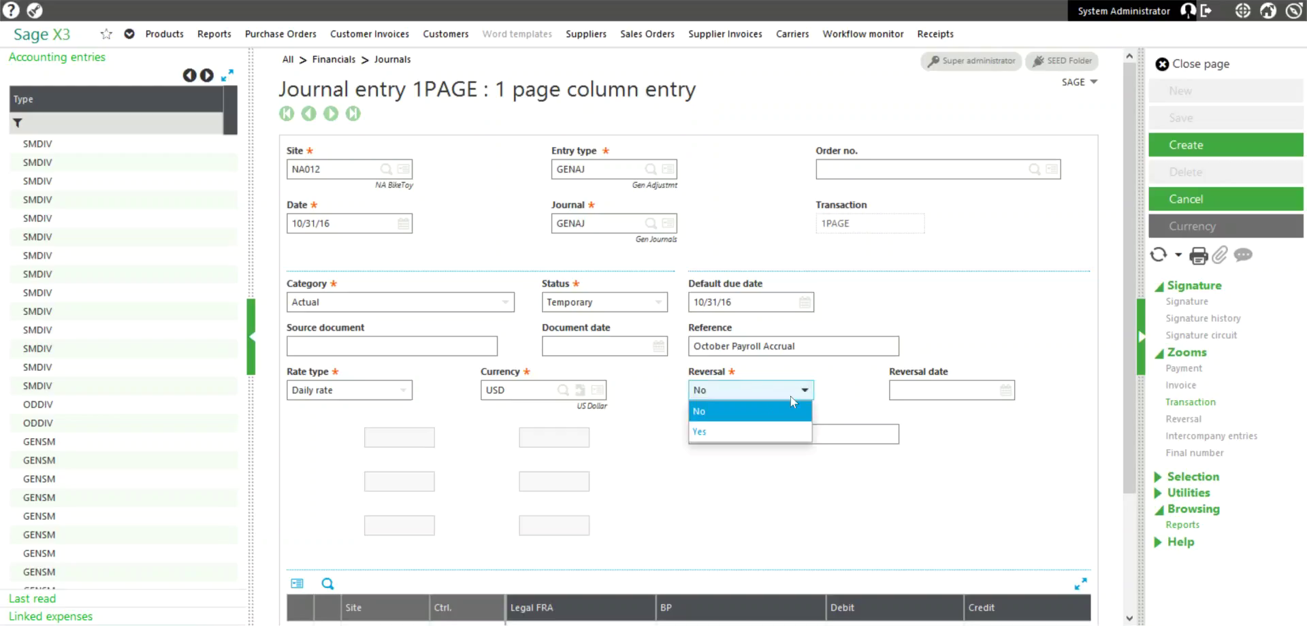
left_click(768, 430)
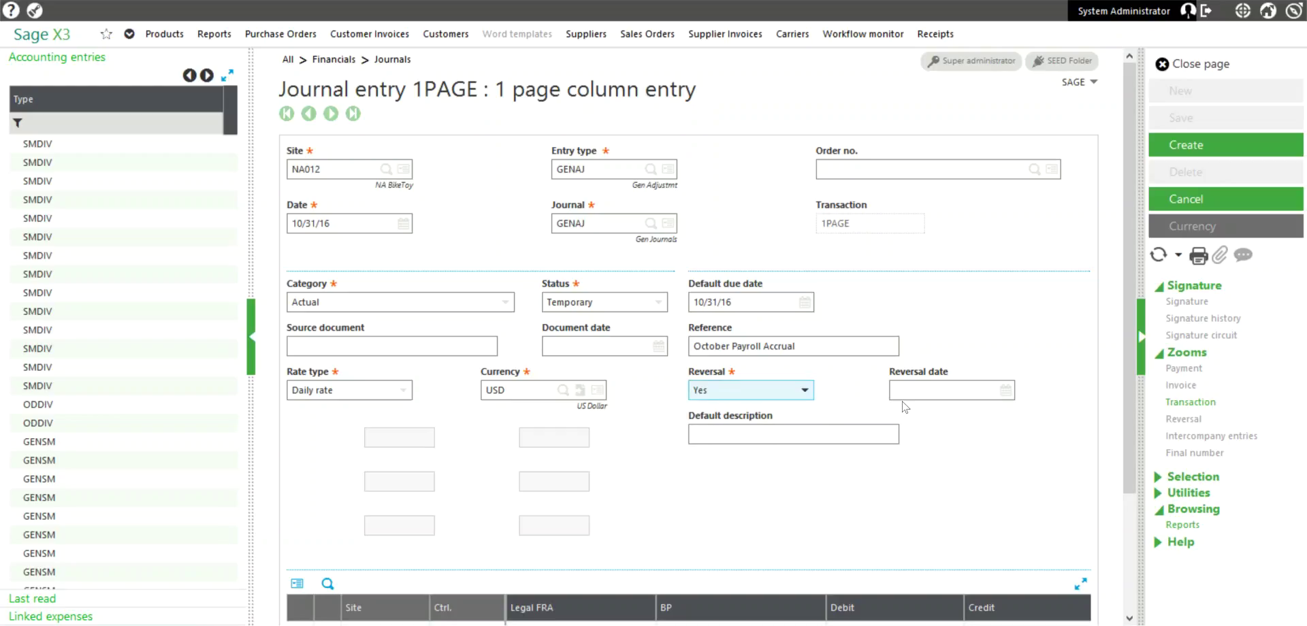
left_click(916, 390)
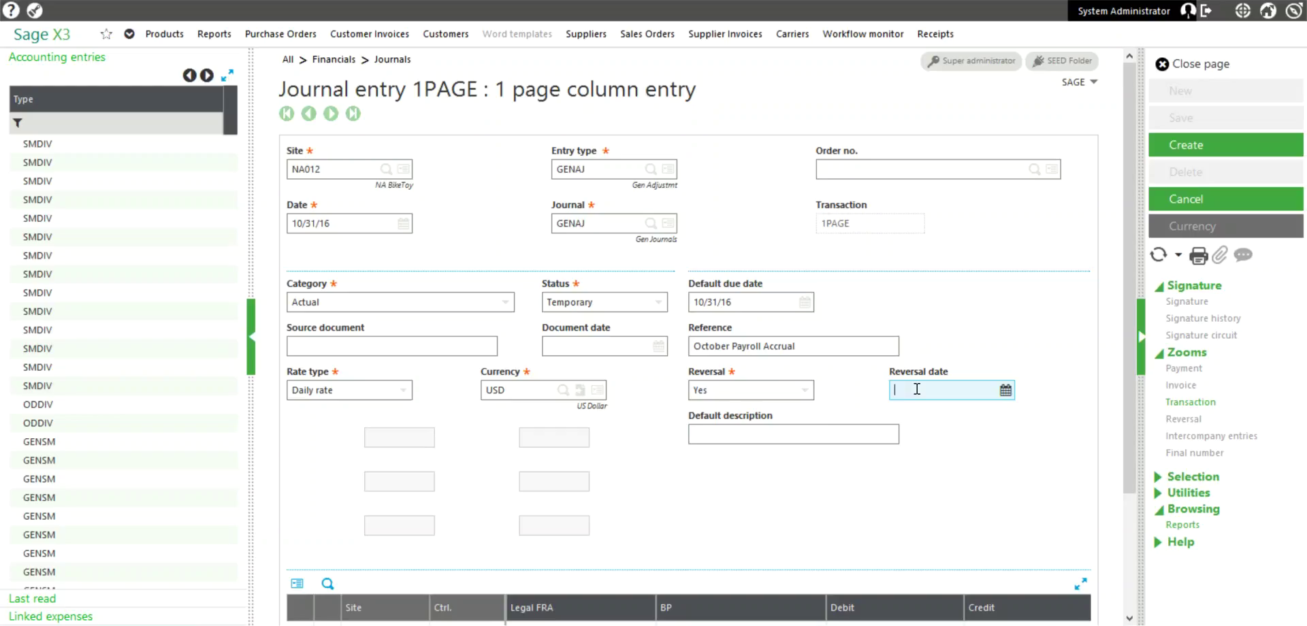
type("11/1/16")
key("Tab")
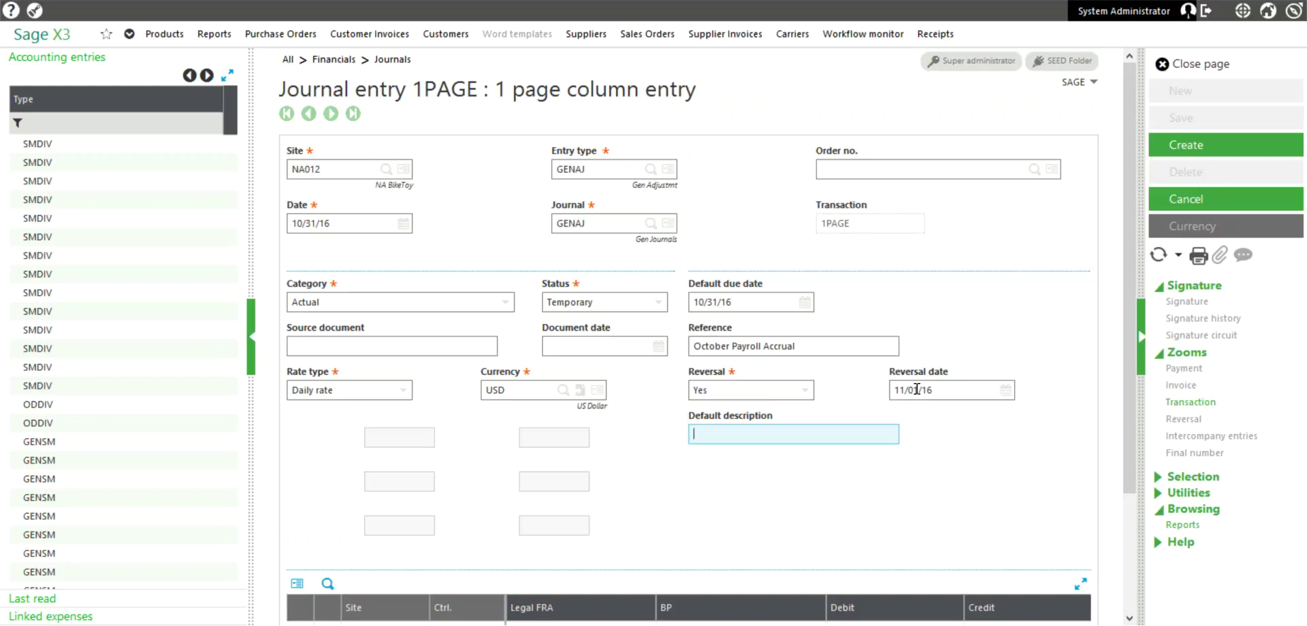
- Enter October Payroll Accrual as the default description and keep NA012 as the first line's site
type("October Payroll Accrual")
key("Tab")
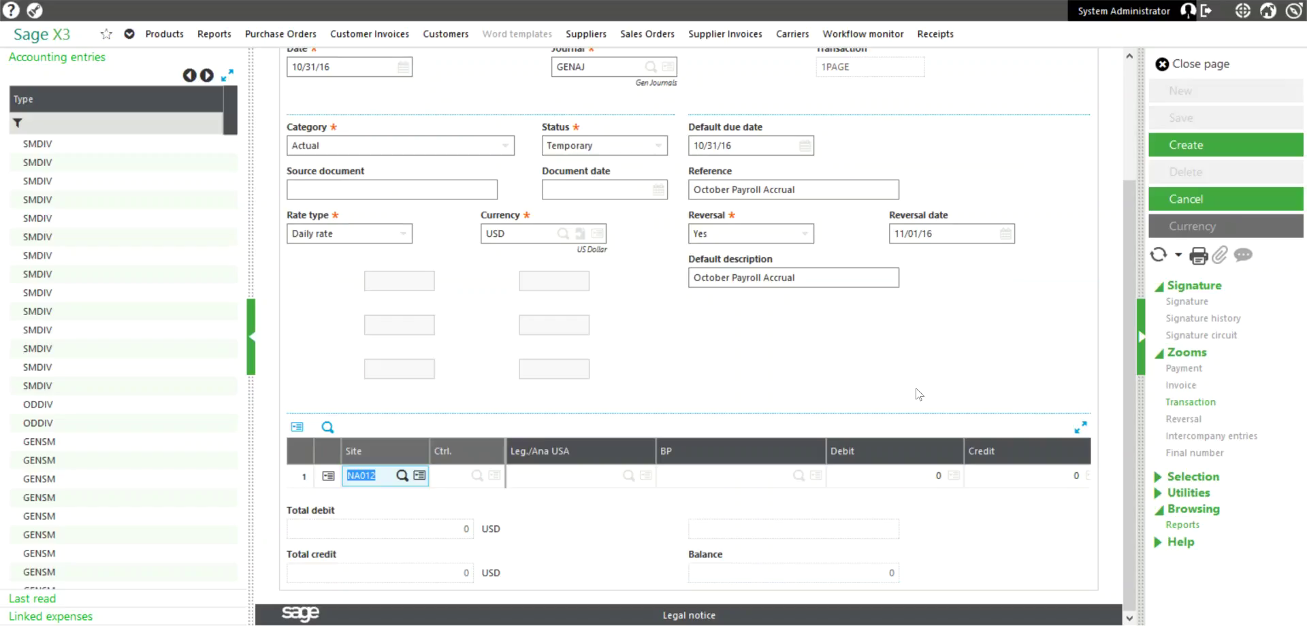
key("Tab")
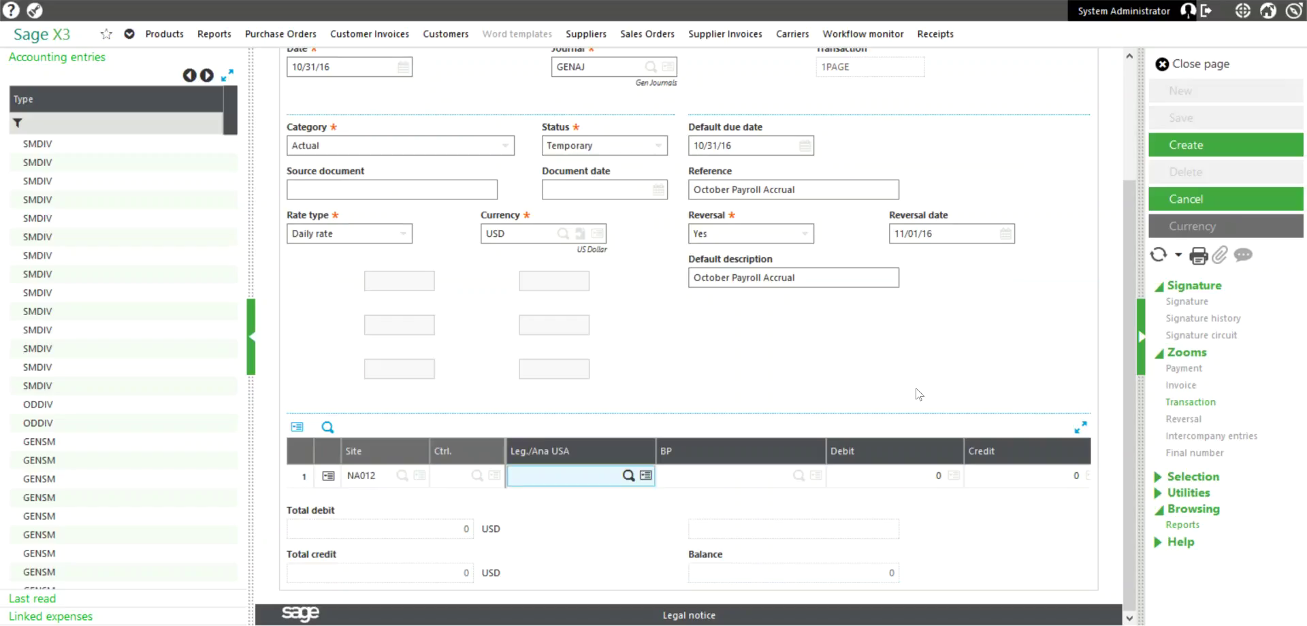
- Filter the account list by description, first for *payroll* and then *salar*, and choose 71400 Salaries for the first line
left_click(627, 476)
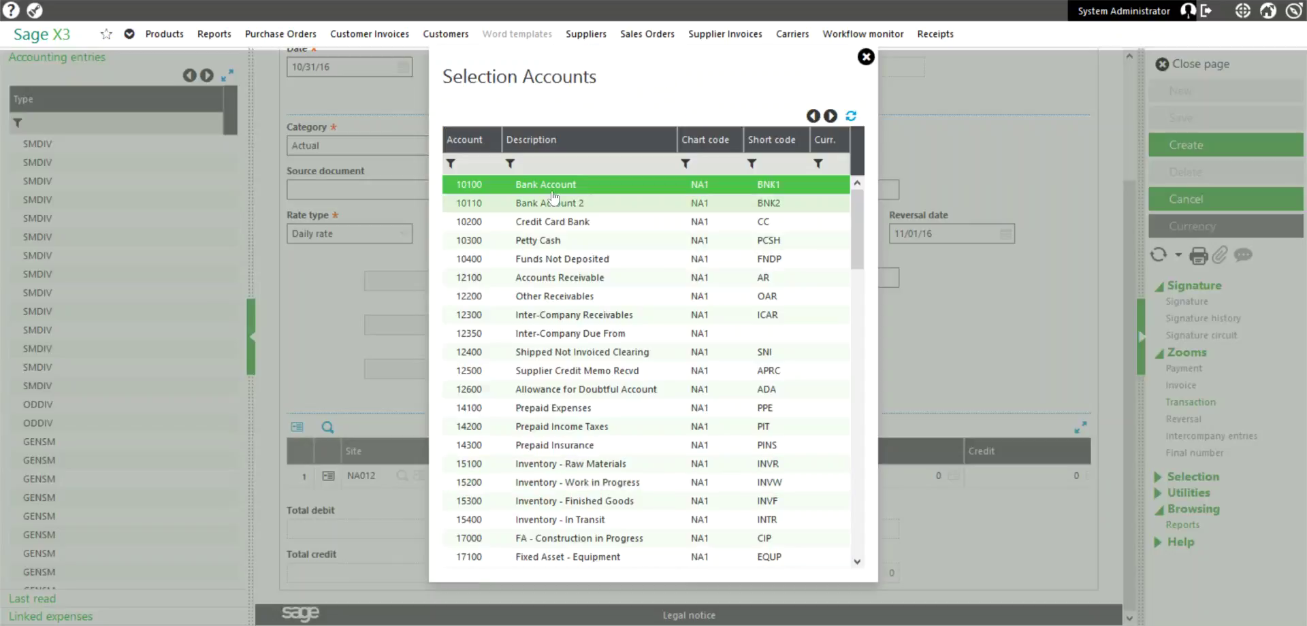
left_click(562, 161)
type("*payroll*")
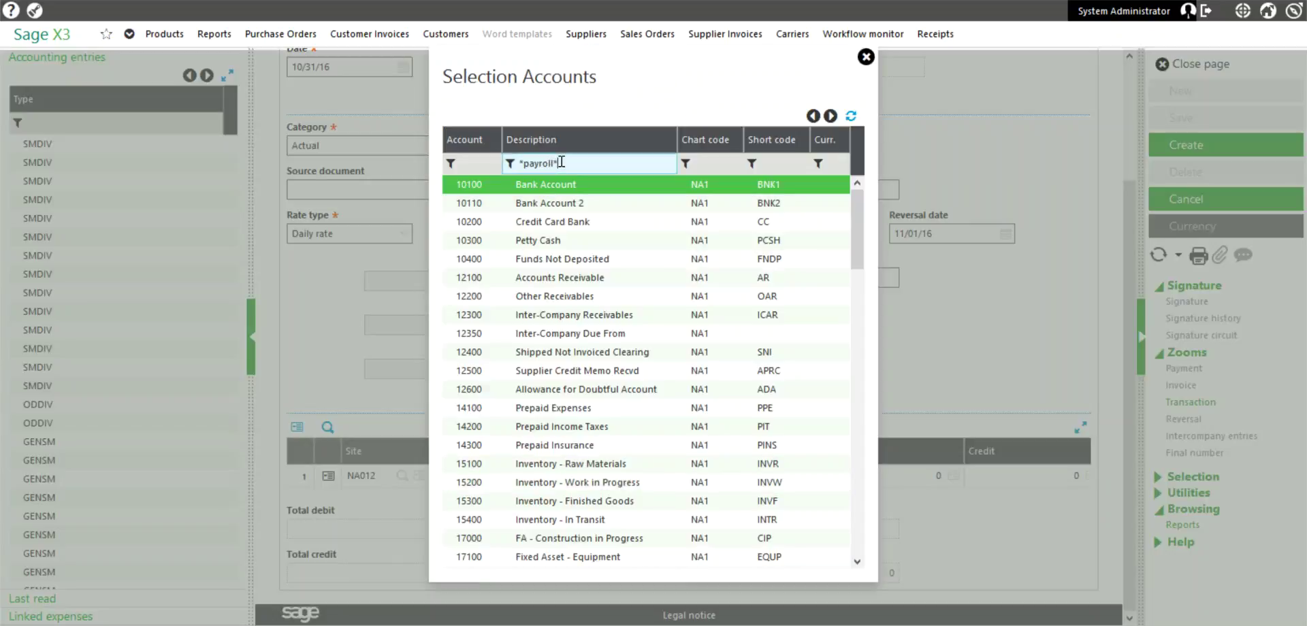
key("Return")
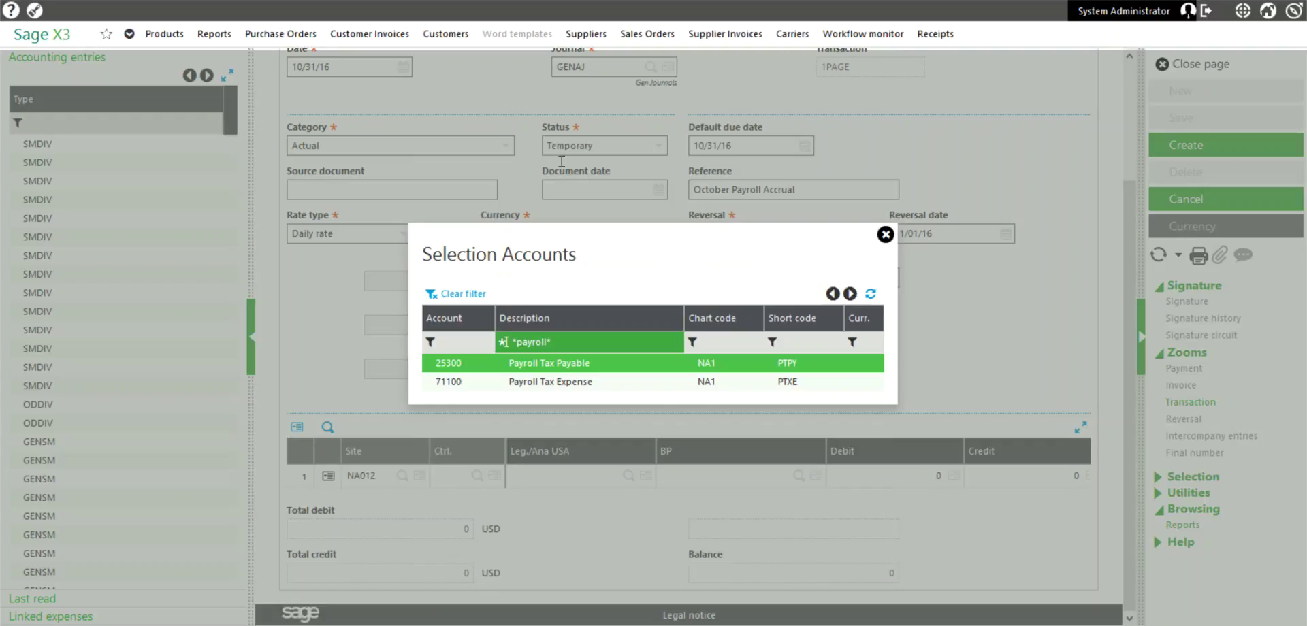
left_click(568, 334)
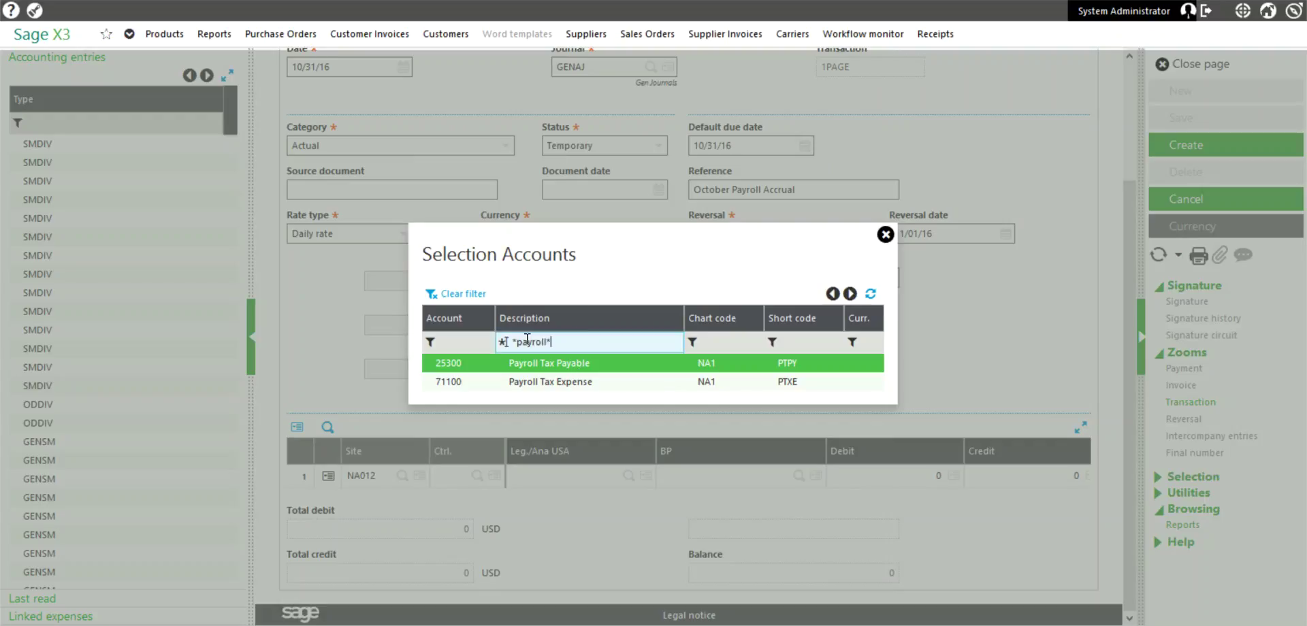
type("*salar*")
key("Return")
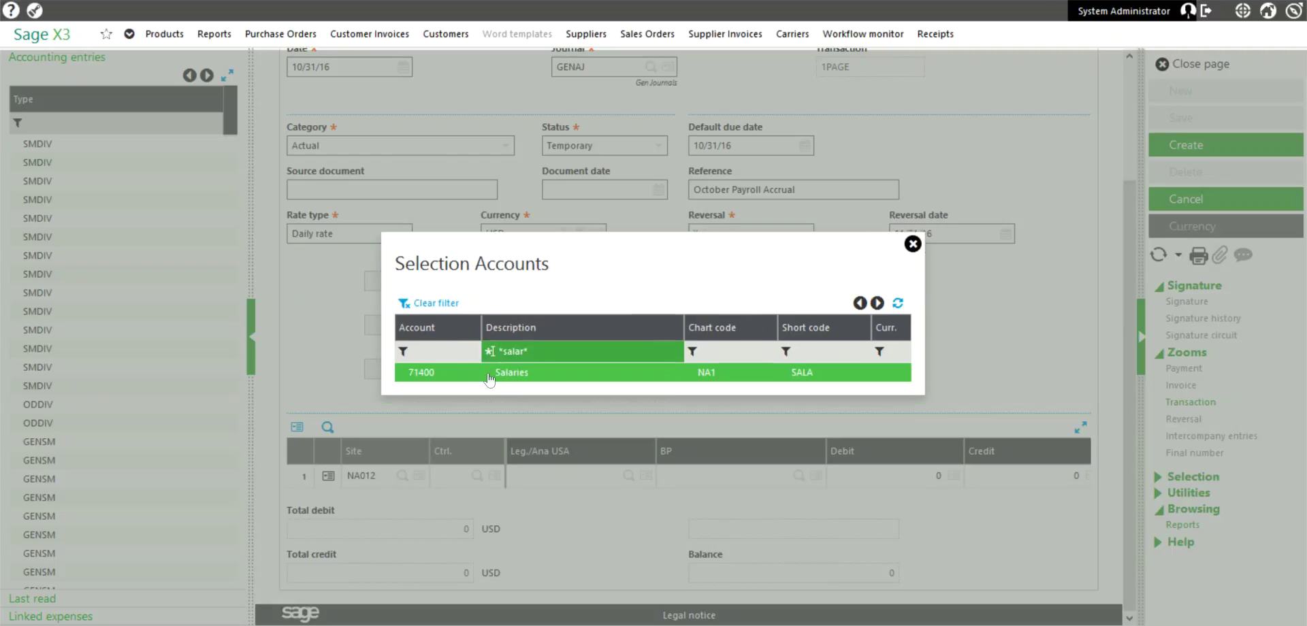
left_click(505, 373)
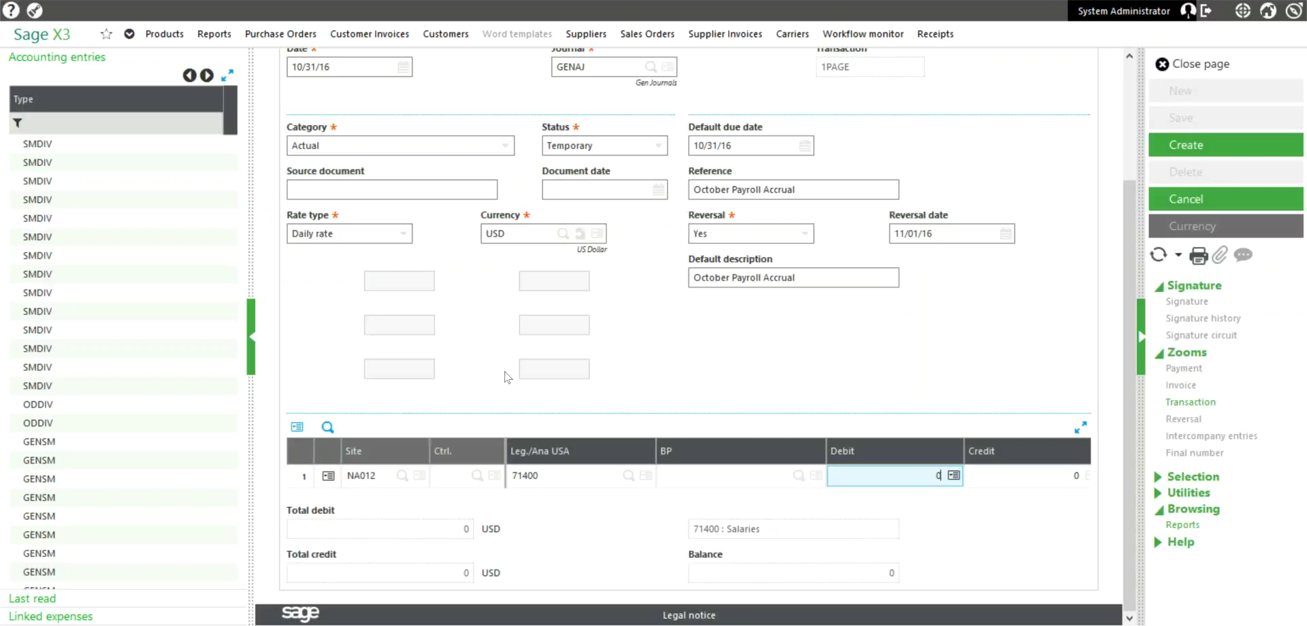
- Enter a 15000 debit on the Salaries line, assign it the ADMIN cost center, and complete the line
type("15000")
key("Tab")
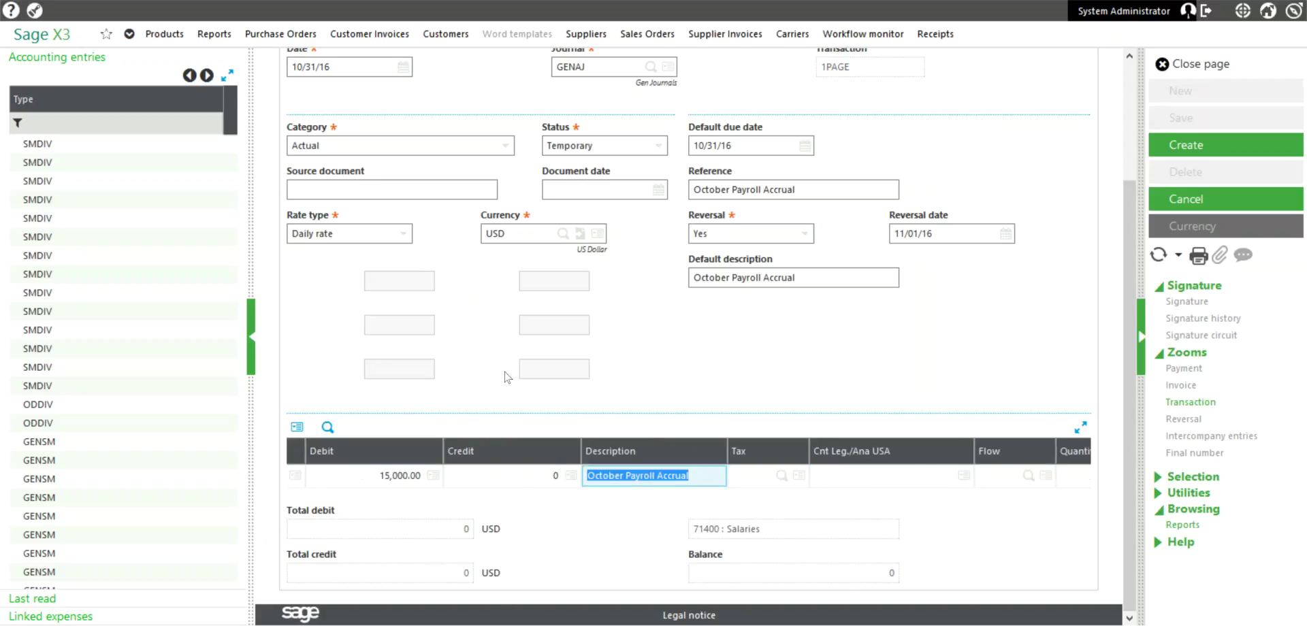
key("Tab")
key("Tab")
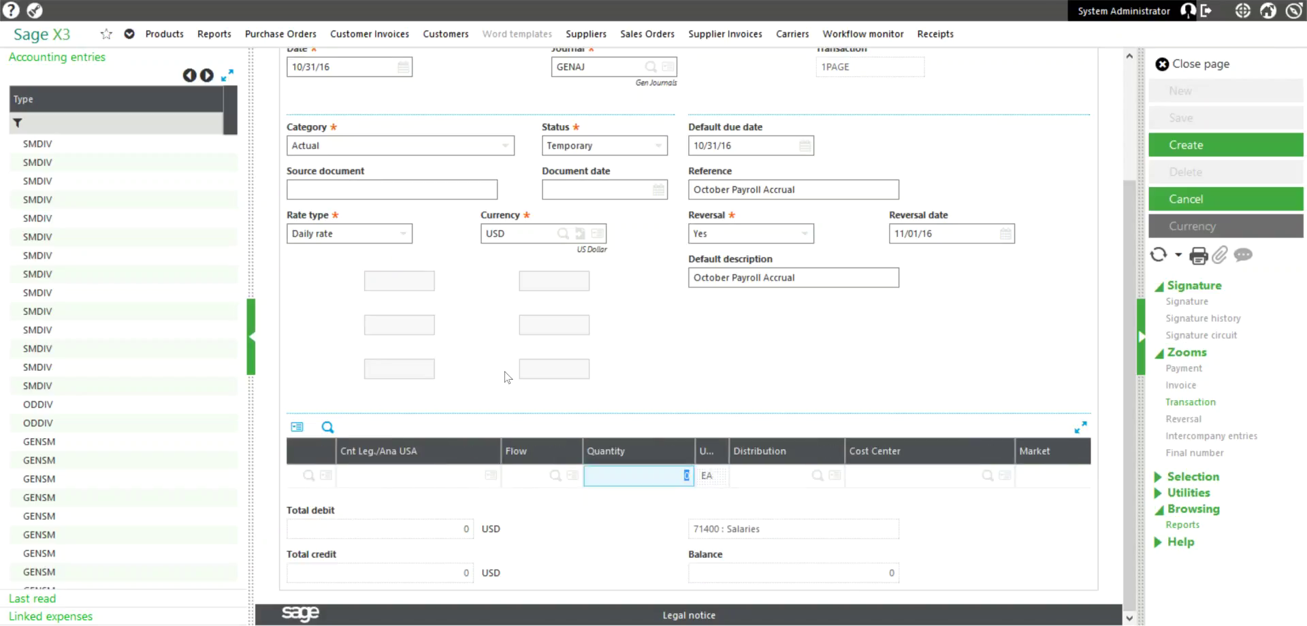
key("Tab")
key("Tab")
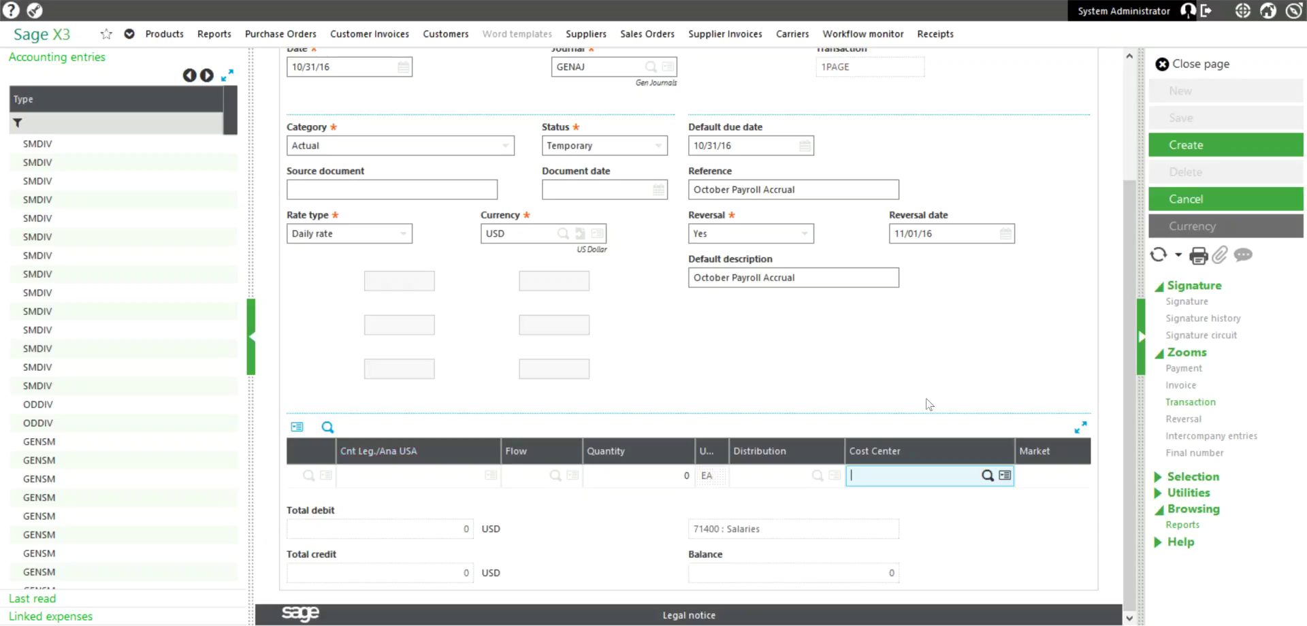
left_click(987, 475)
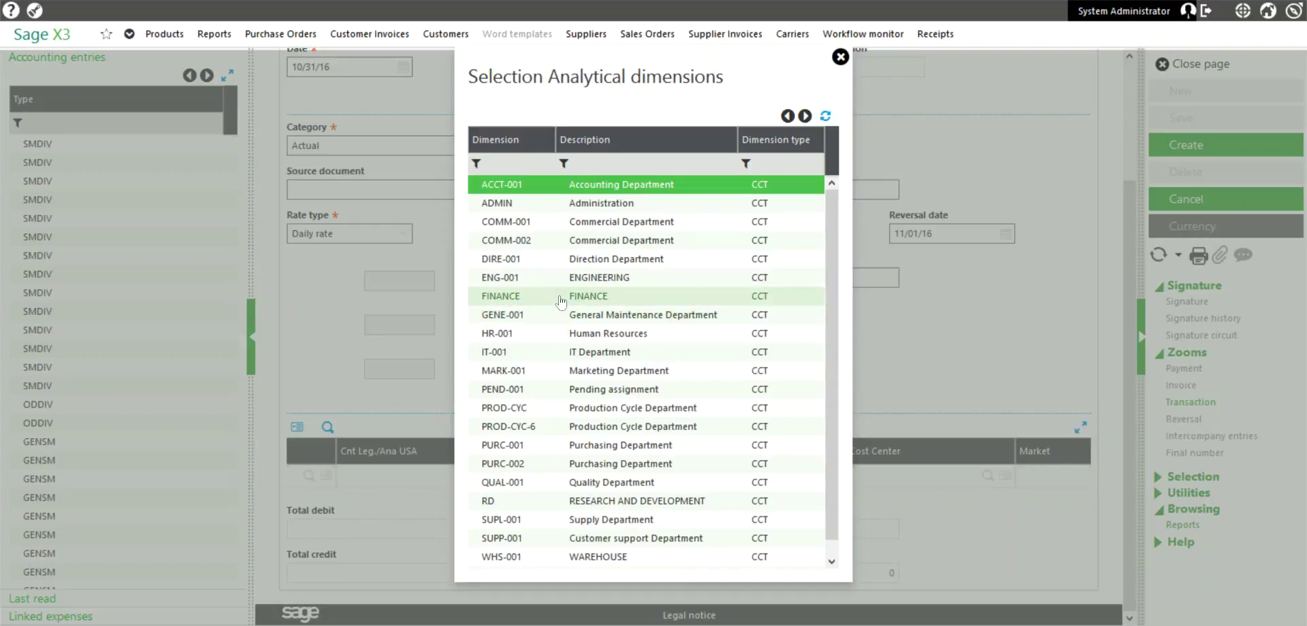
left_click(601, 205)
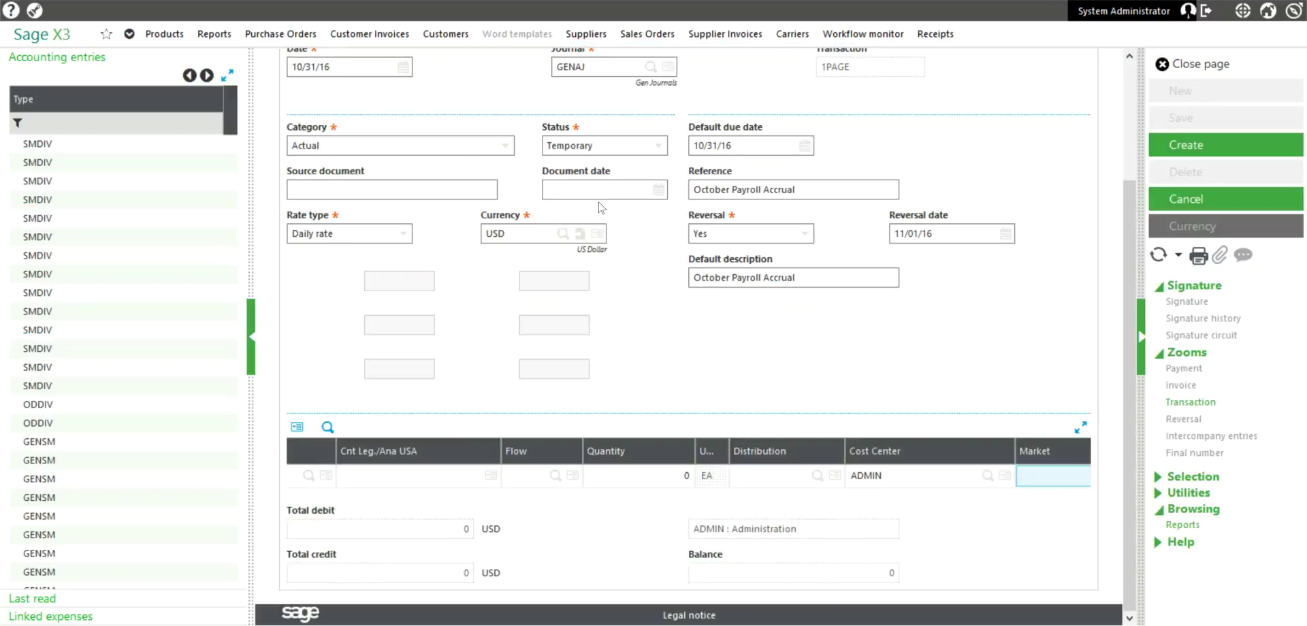
key("Tab")
key("Tab")
key("Tab")
key("Tab")
key("Tab")
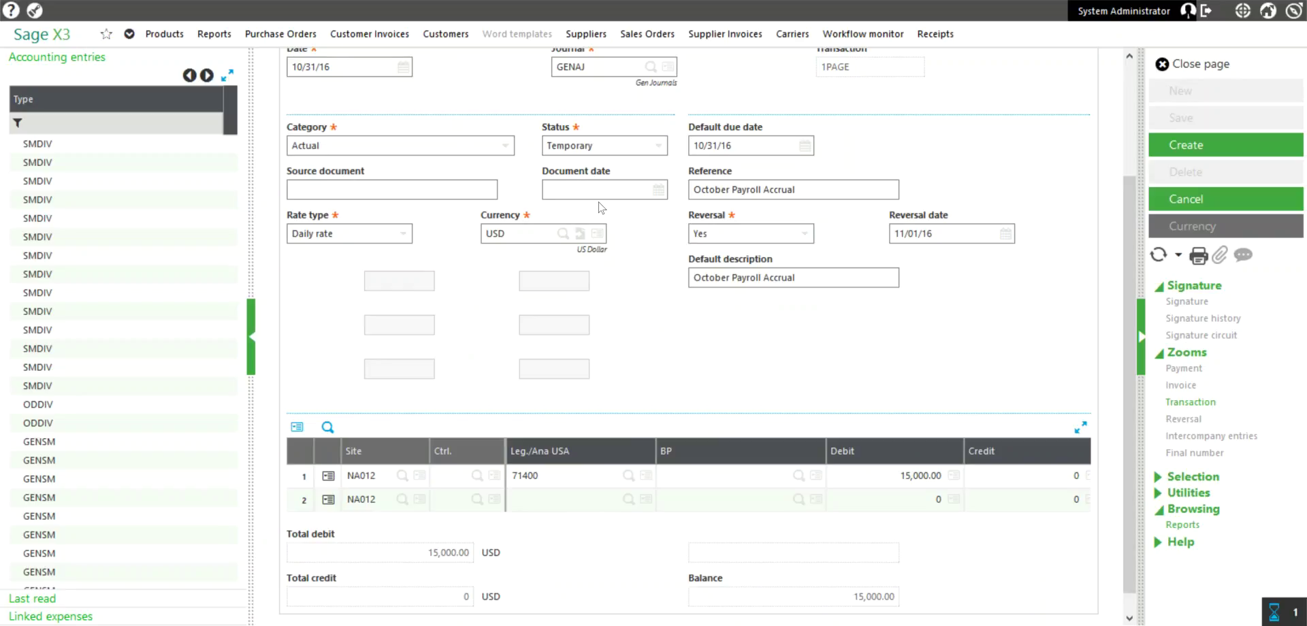
- Choose account 24100 Accrued Salaries for the second journal line
left_click(627, 501)
left_click_drag(859, 247, 855, 323)
left_click(590, 476)
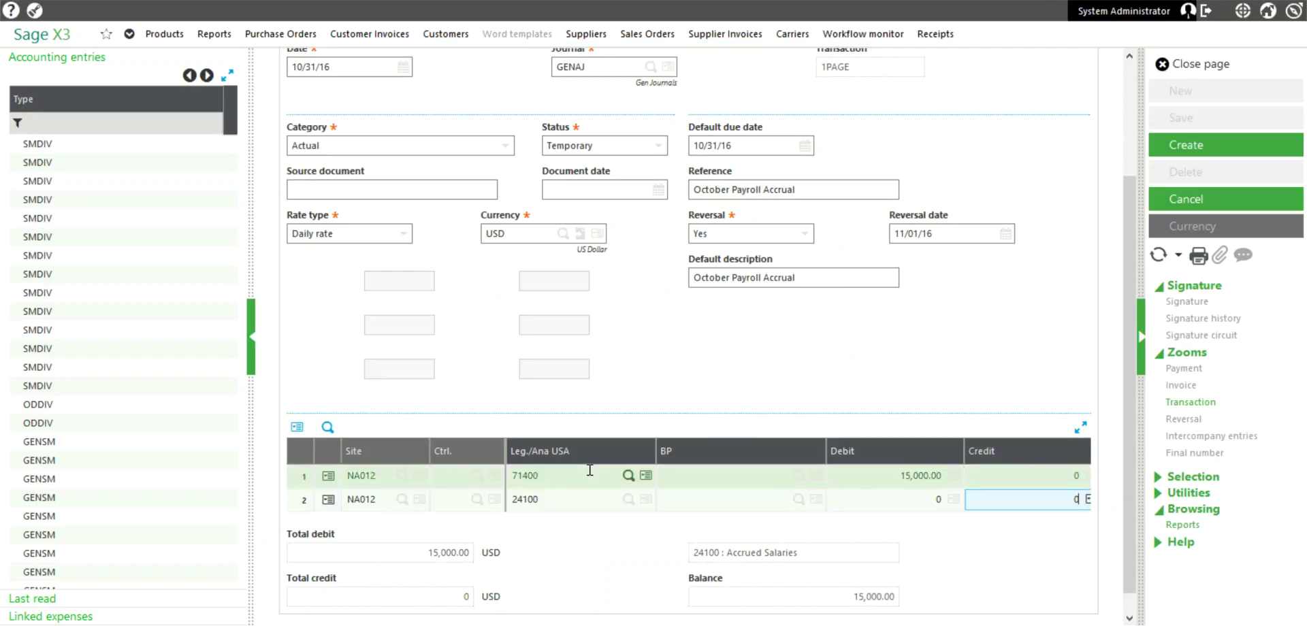
- Enter a credit of 15000 on the Accrued Salaries line
type("150")
key("BackSpace")
key("BackSpace")
key("BackSpace")
key("BackSpace")
type("15000")
key("Tab")
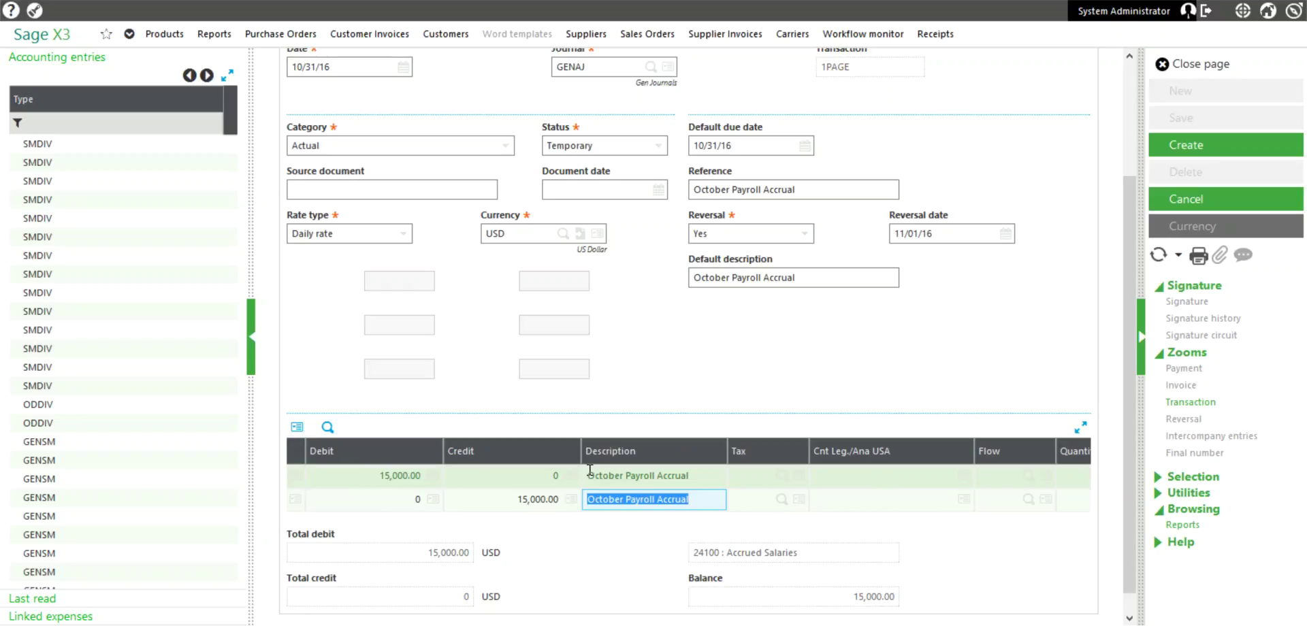
- Create the October payroll accrual journal entry and close its page
left_click(1197, 151)
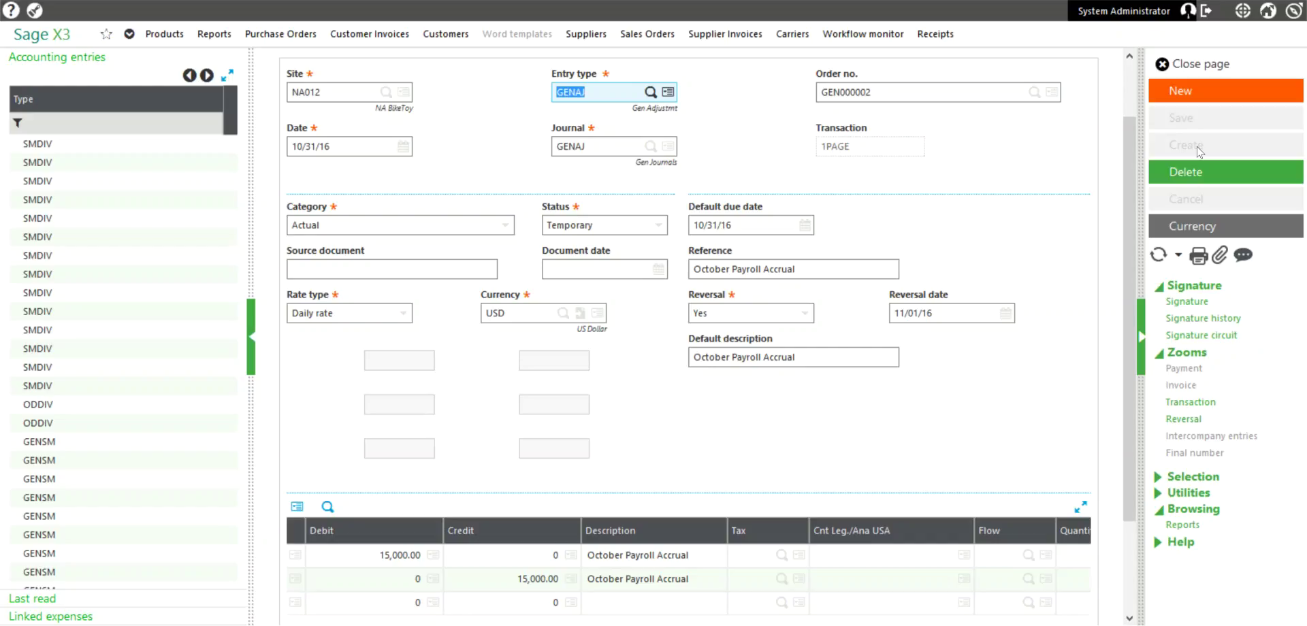
left_click(1208, 65)
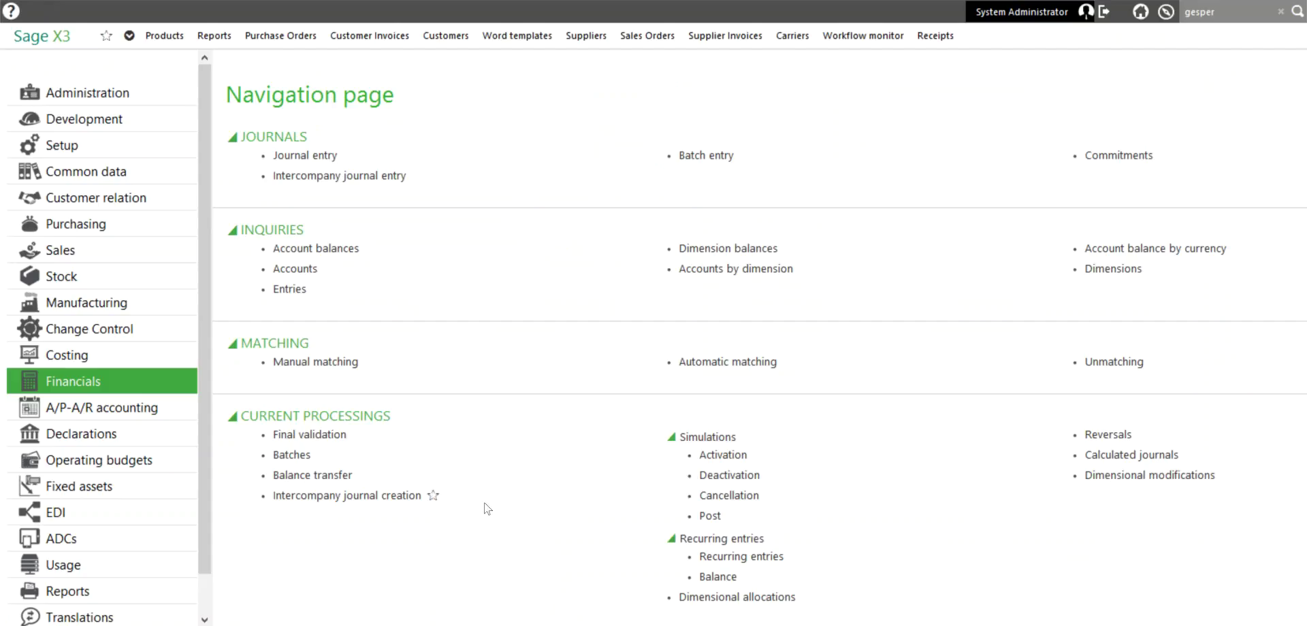
- Open the Reversals function, set the legislation to USA, and include all users in the criteria
left_click(1110, 437)
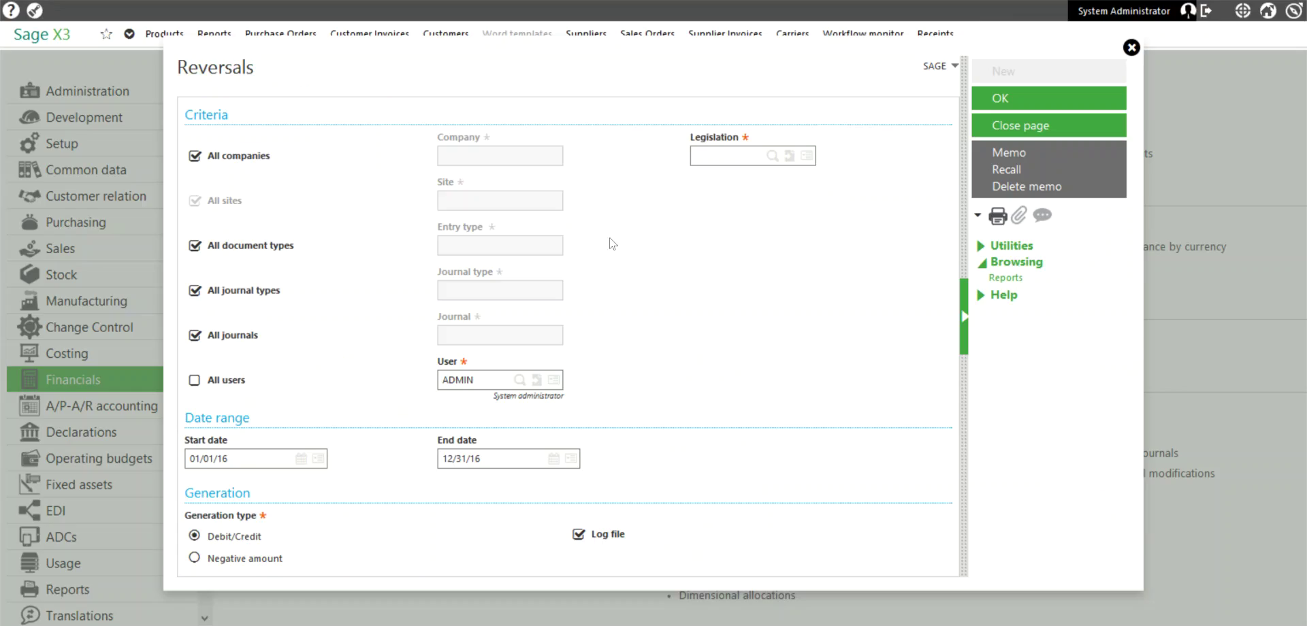
left_click(709, 161)
type("USA")
key("Tab")
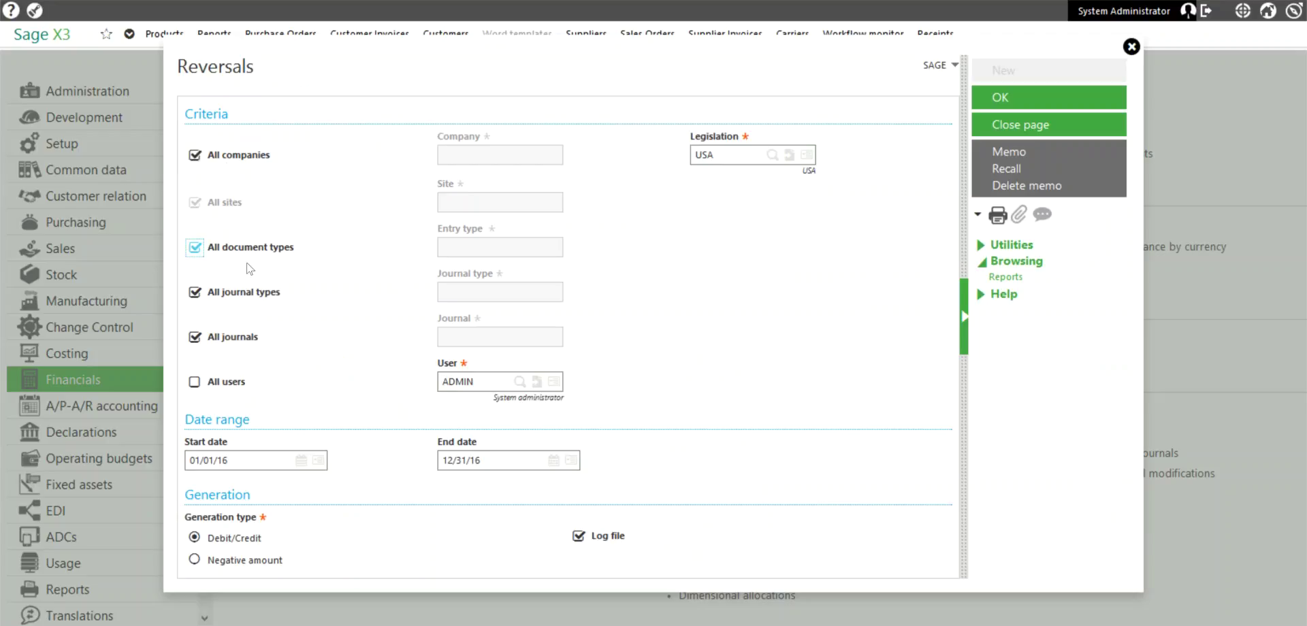
left_click(195, 382)
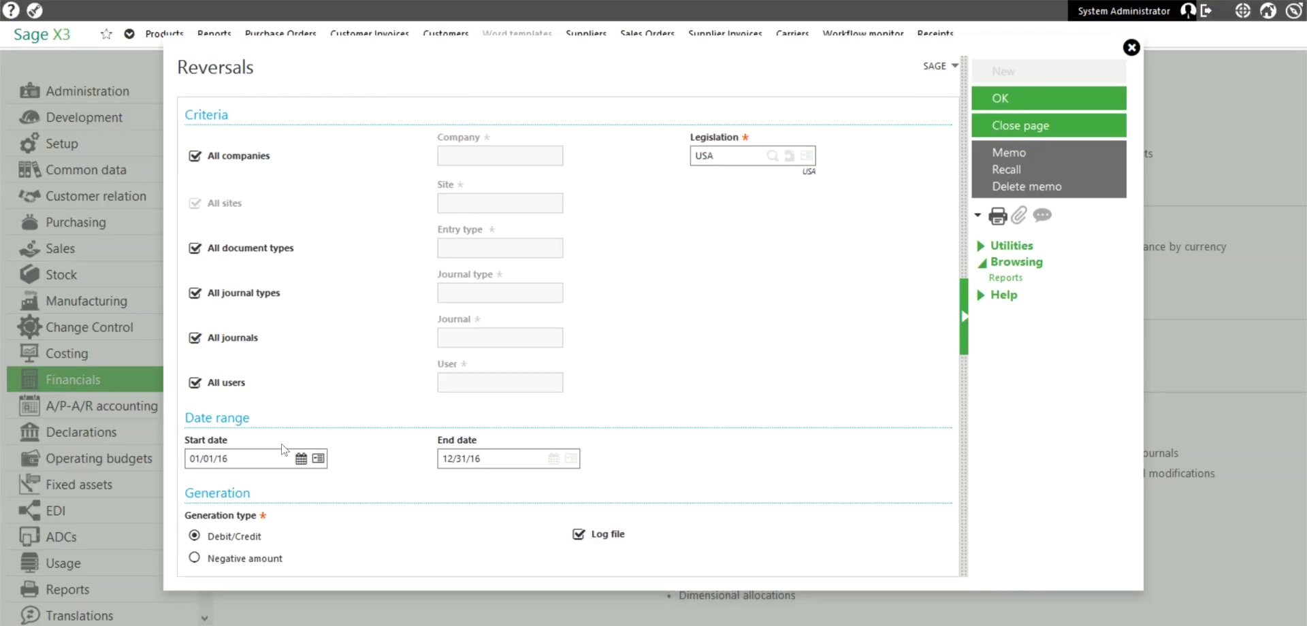
- Set the reversal date range from 11/01/16 to 11/30/16
left_click(272, 463)
left_click_drag(229, 461, 140, 462)
type("11")
type("/01/16")
key("Tab")
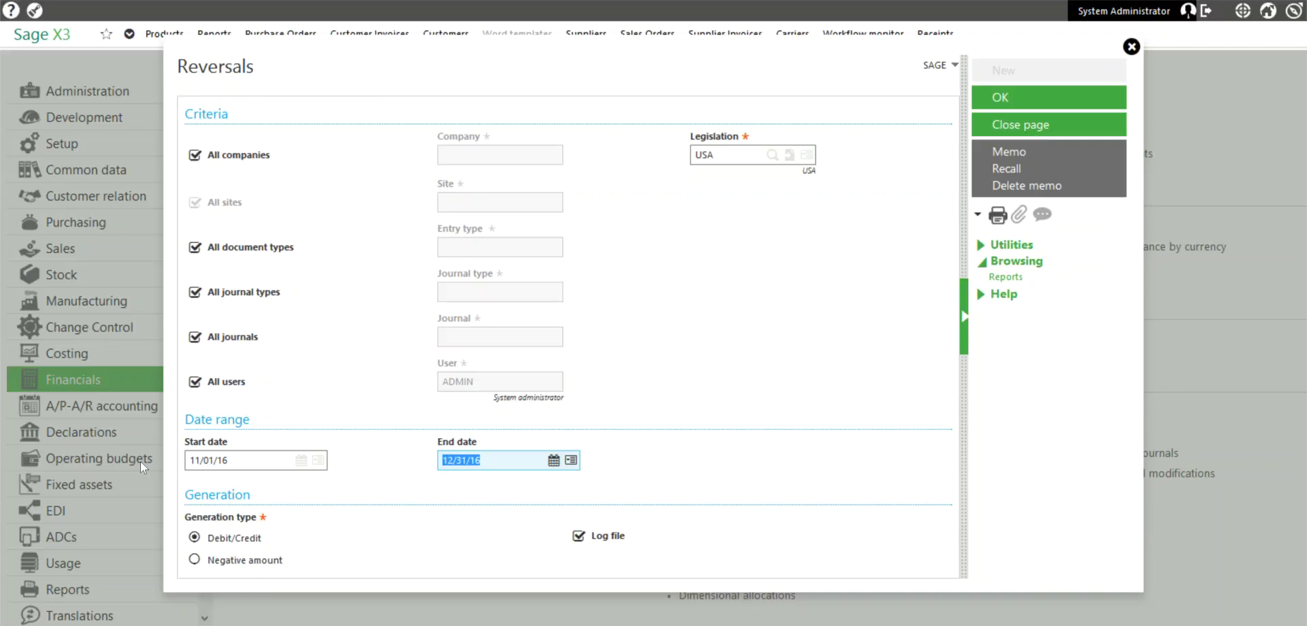
type("1130")
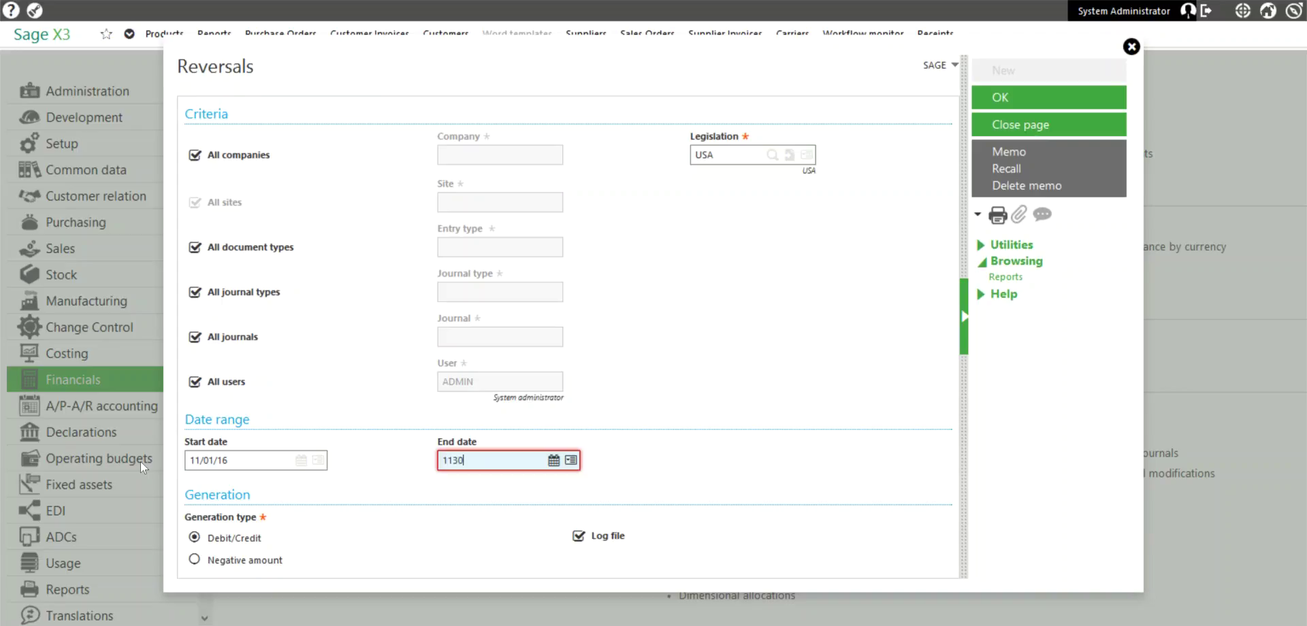
type("16")
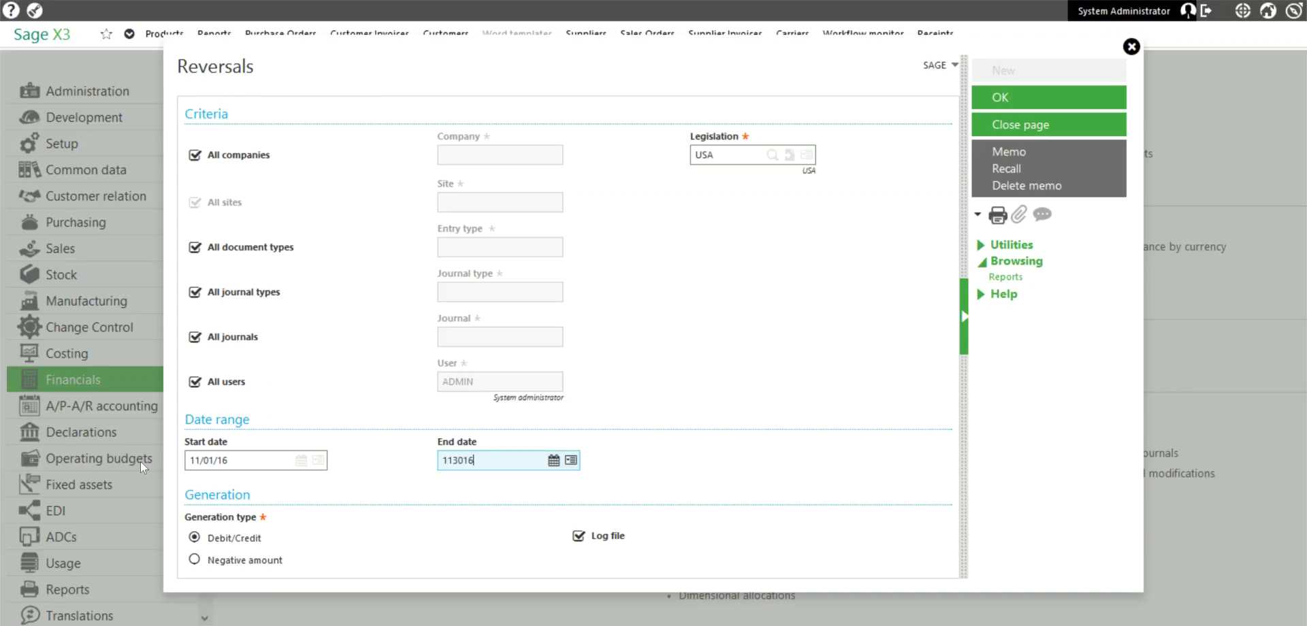
key("Tab")
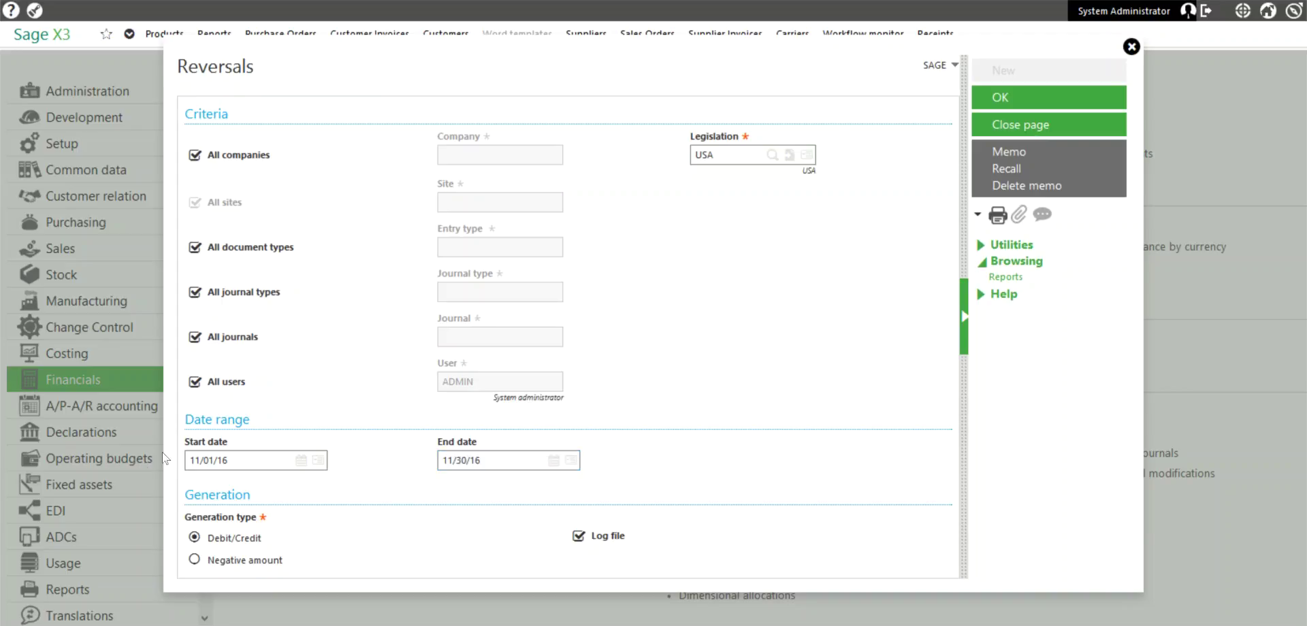
- Run the reversals with the Debit/Credit generation type and close the resulting log
left_click(215, 539)
left_click(1001, 101)
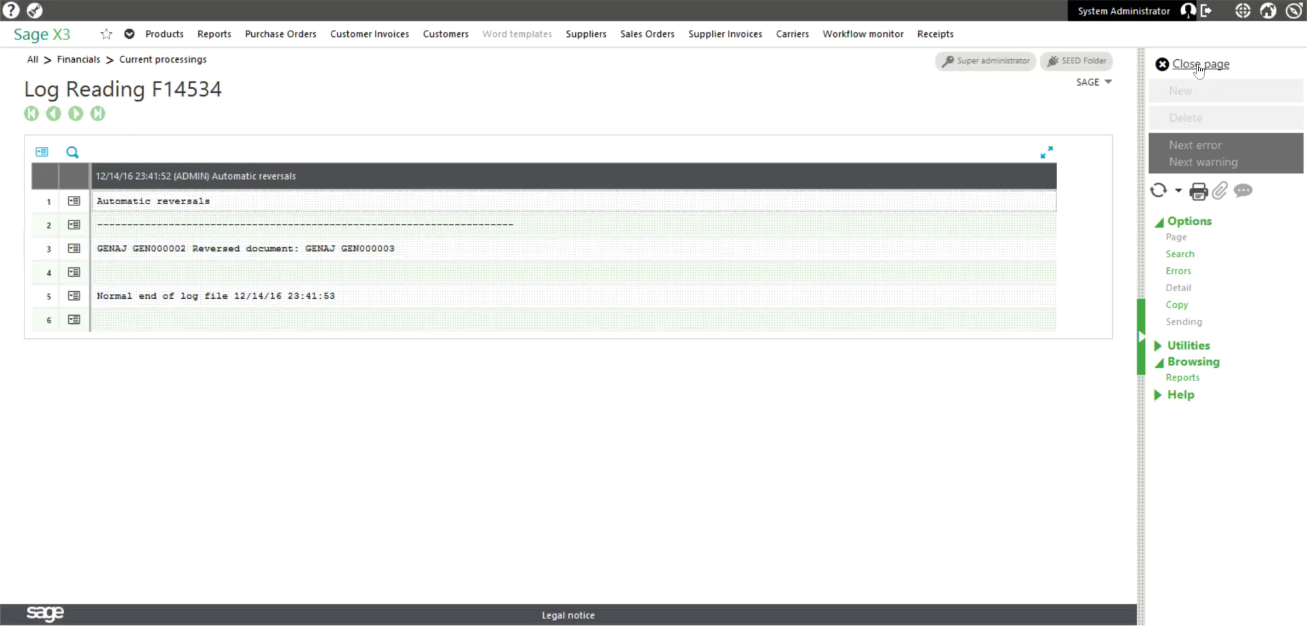
left_click(1198, 66)
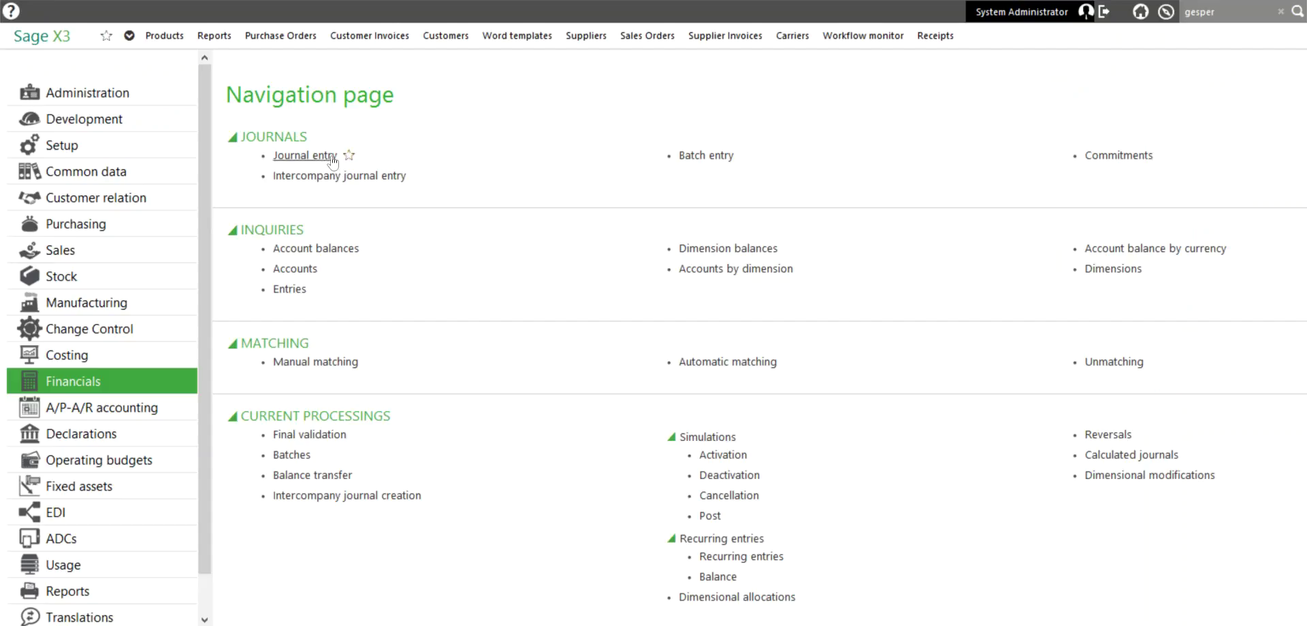
- Open journal entry GEN000003 with the 1PAGE transaction and review its header and debit and credit lines
left_click(320, 158)
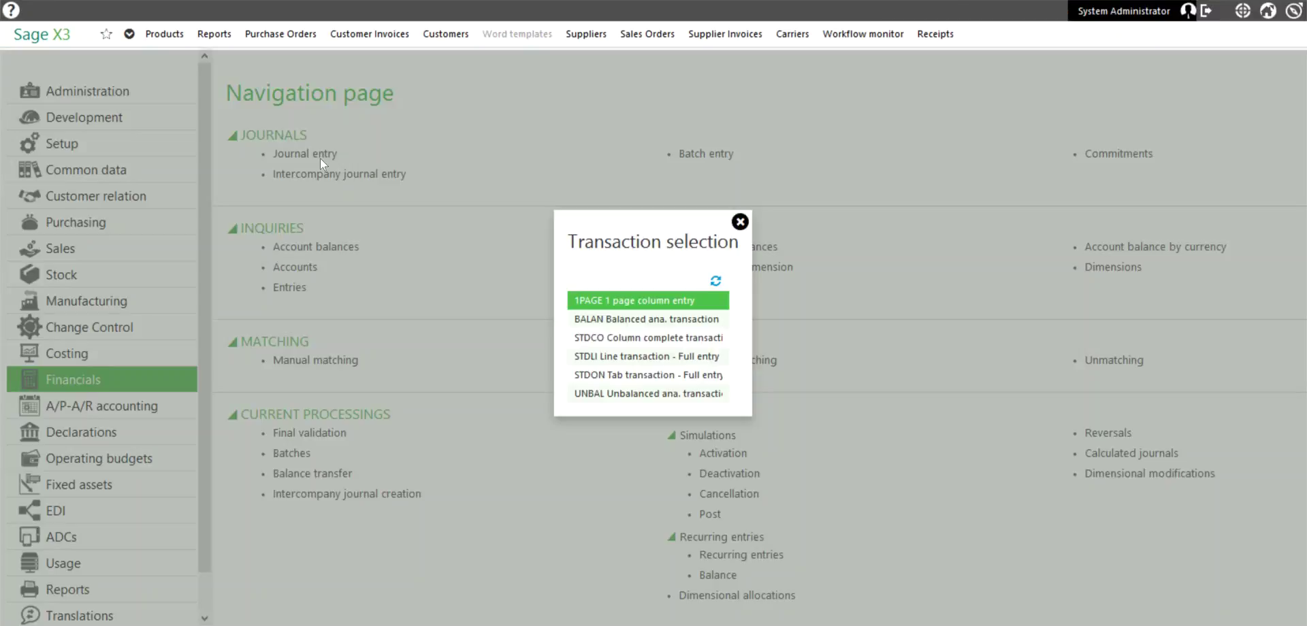
left_click(657, 302)
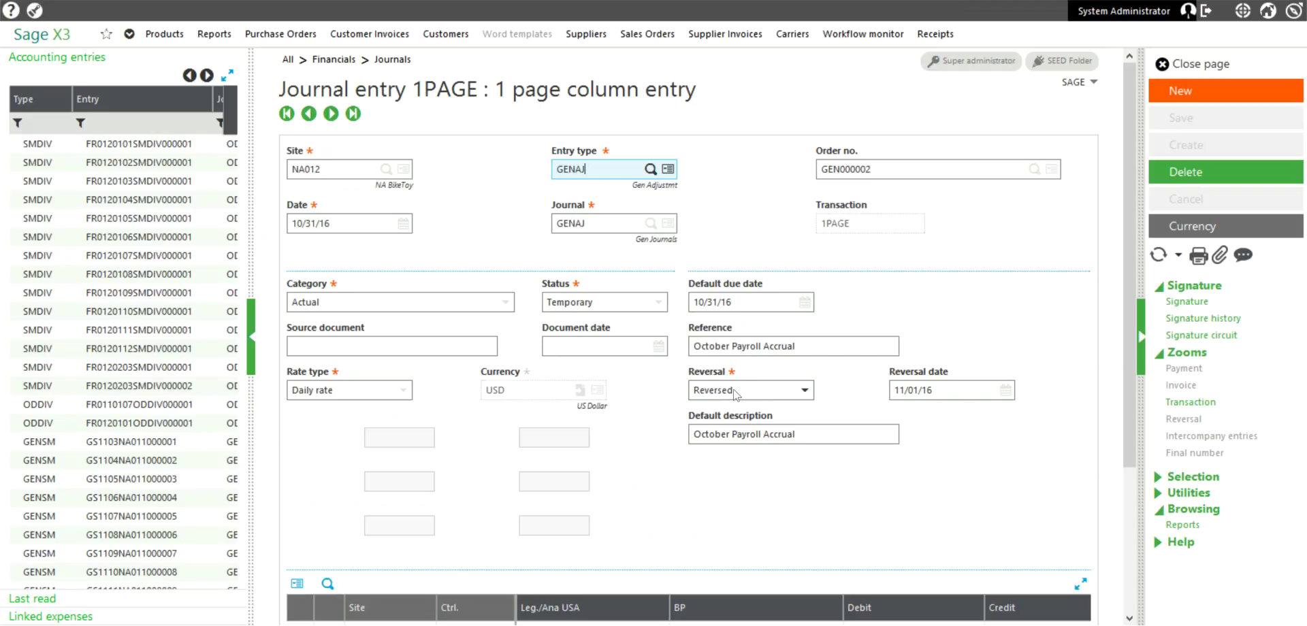
left_click(948, 169)
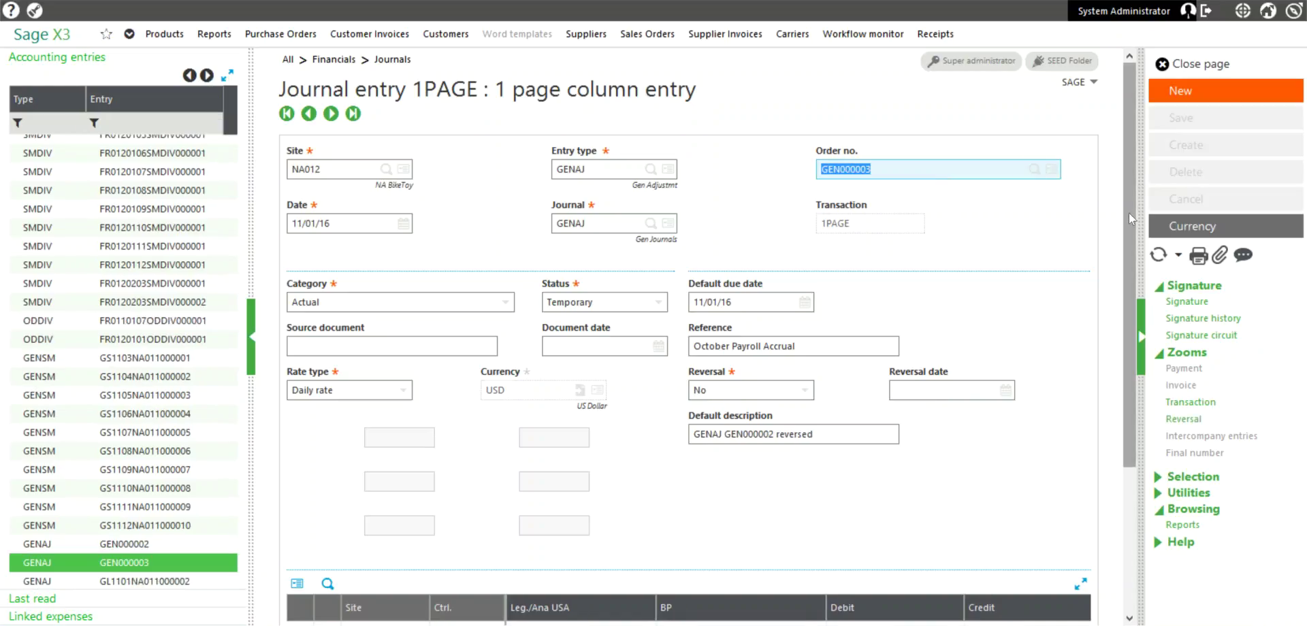
scroll(1128, 213, "down", 3)
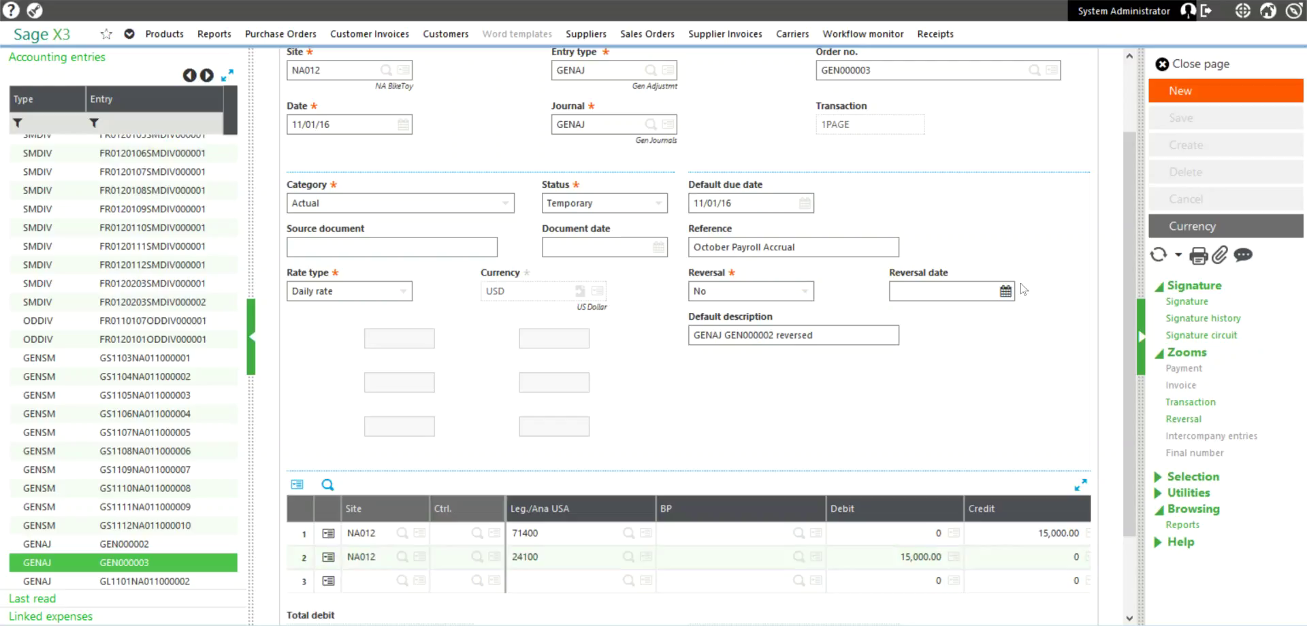
scroll(1128, 265, "up", 2)
scroll(1128, 238, "up", 2)
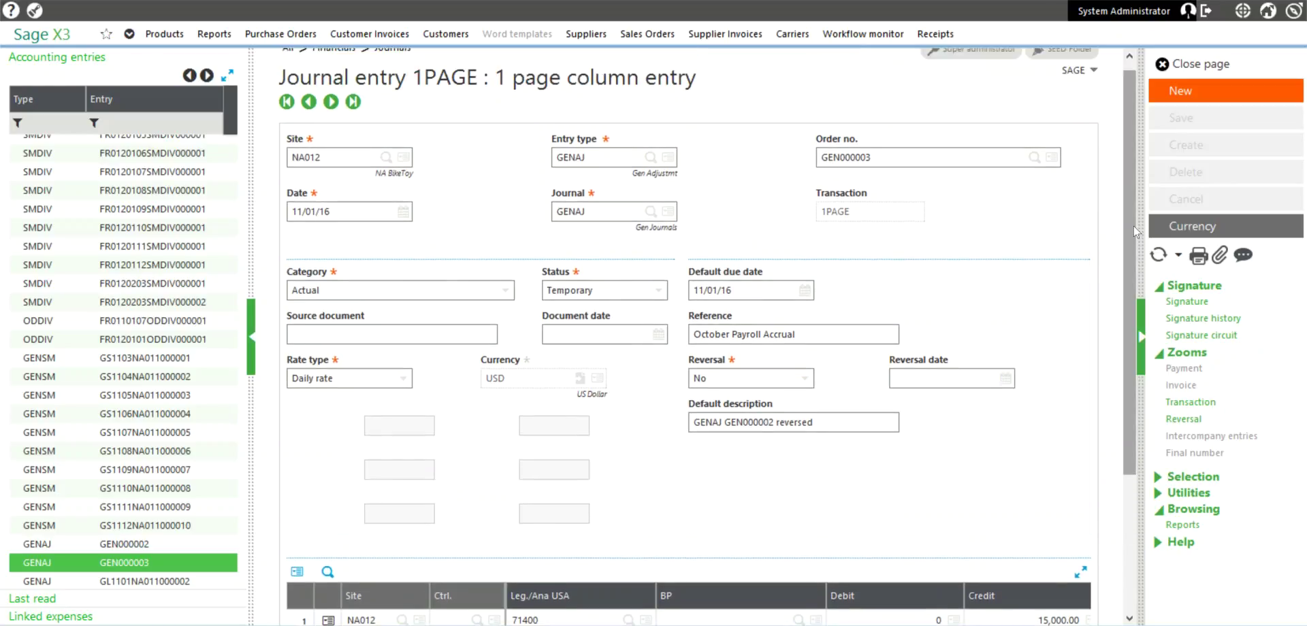
- Load journal entry GEN000002 and clear its order number to start a new entry from its data
left_click(934, 157)
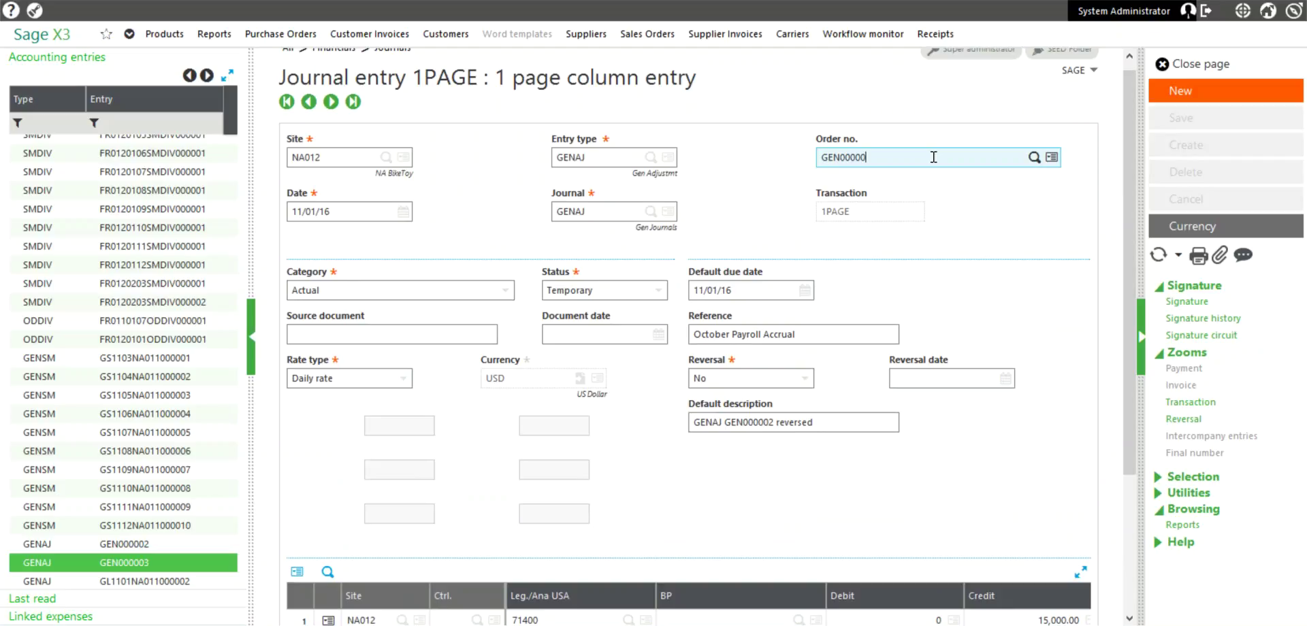
key("BackSpace")
type("2")
key("Return")
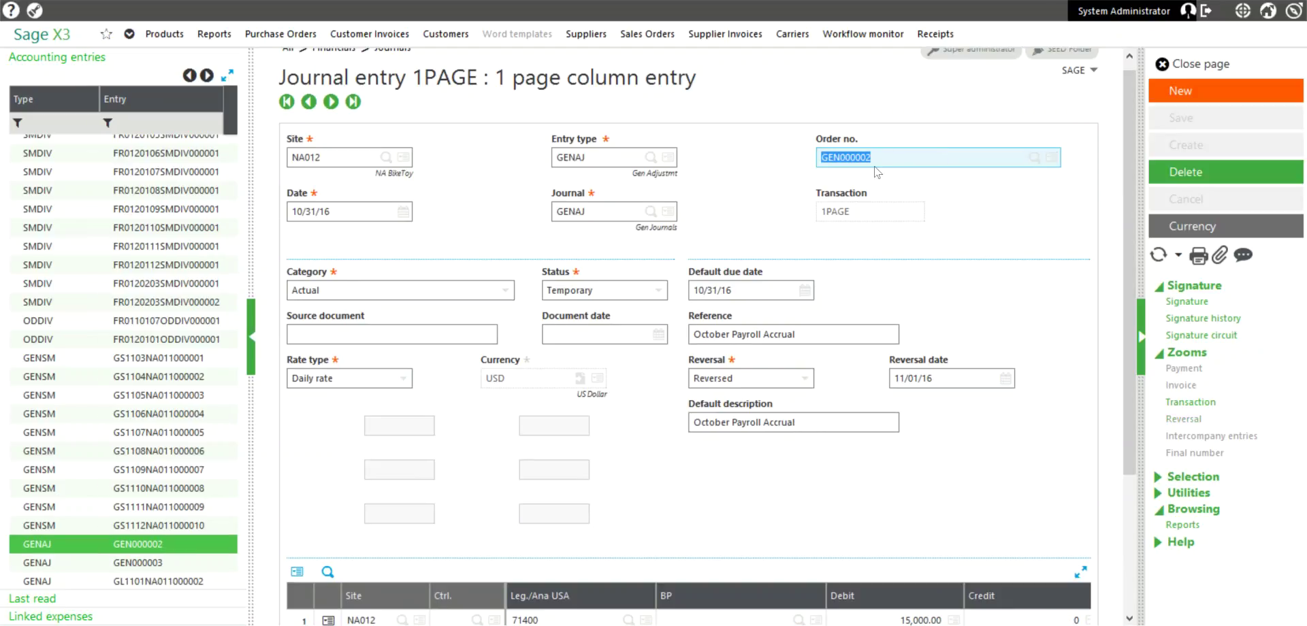
key("BackSpace")
key("Tab")
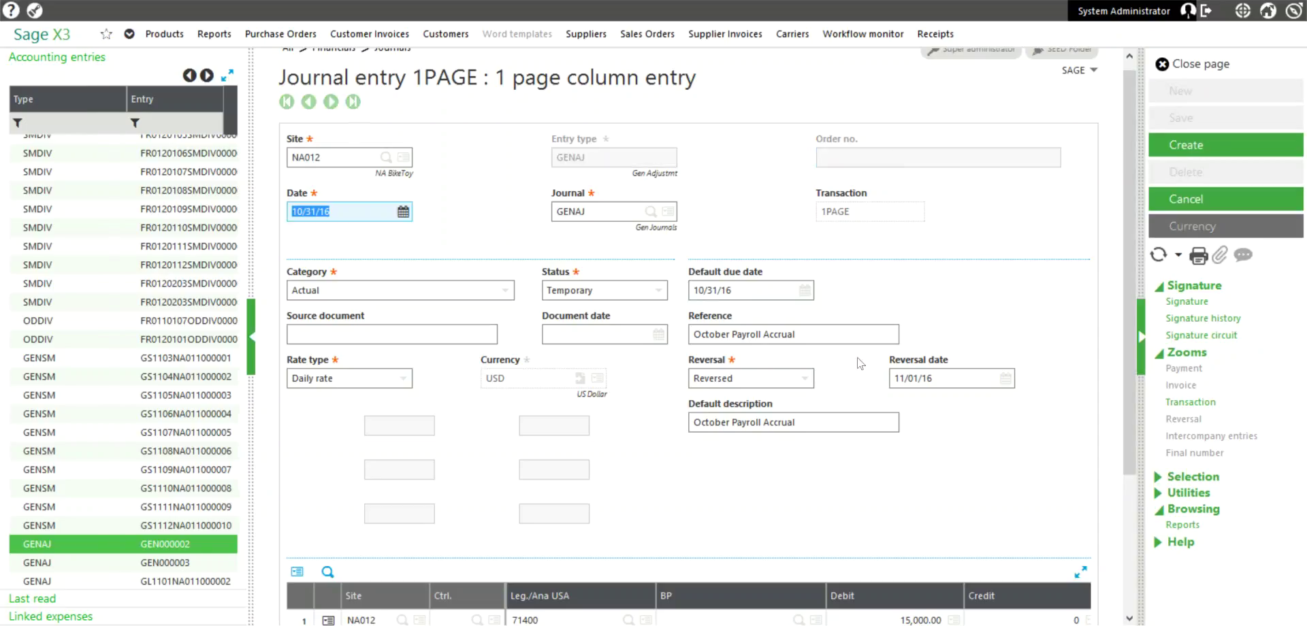
- Set the new October payroll accrual entry's Reversal option to No and create the entry
left_click(805, 380)
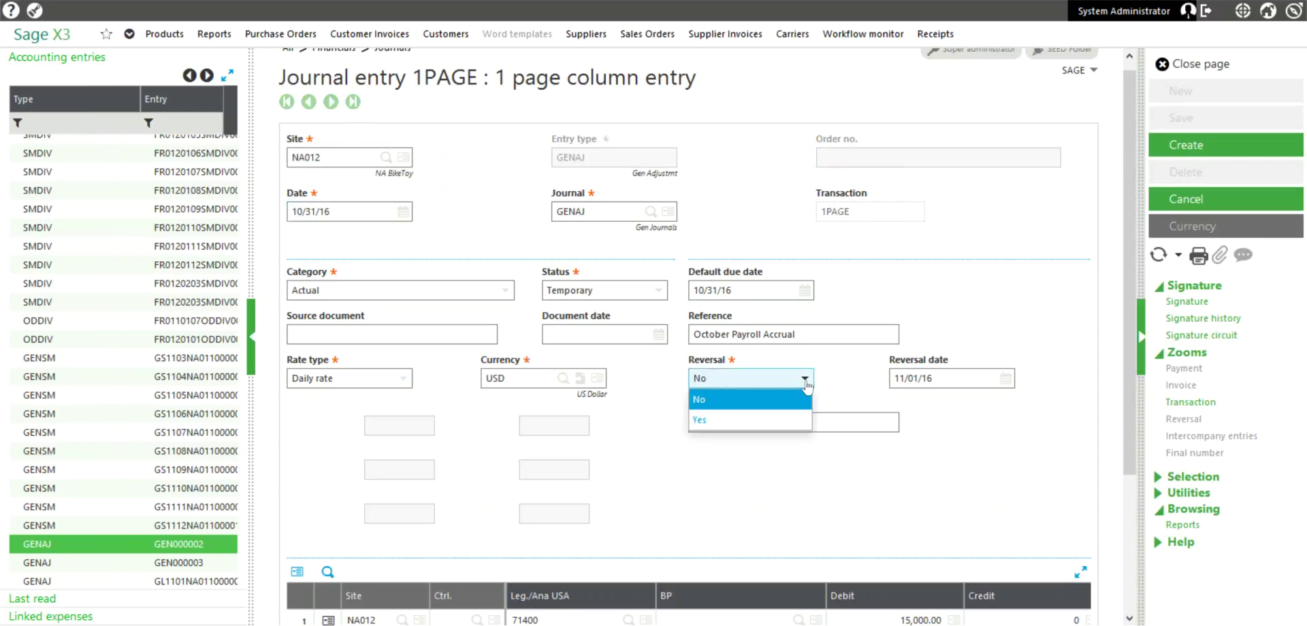
left_click(774, 399)
left_click(815, 422)
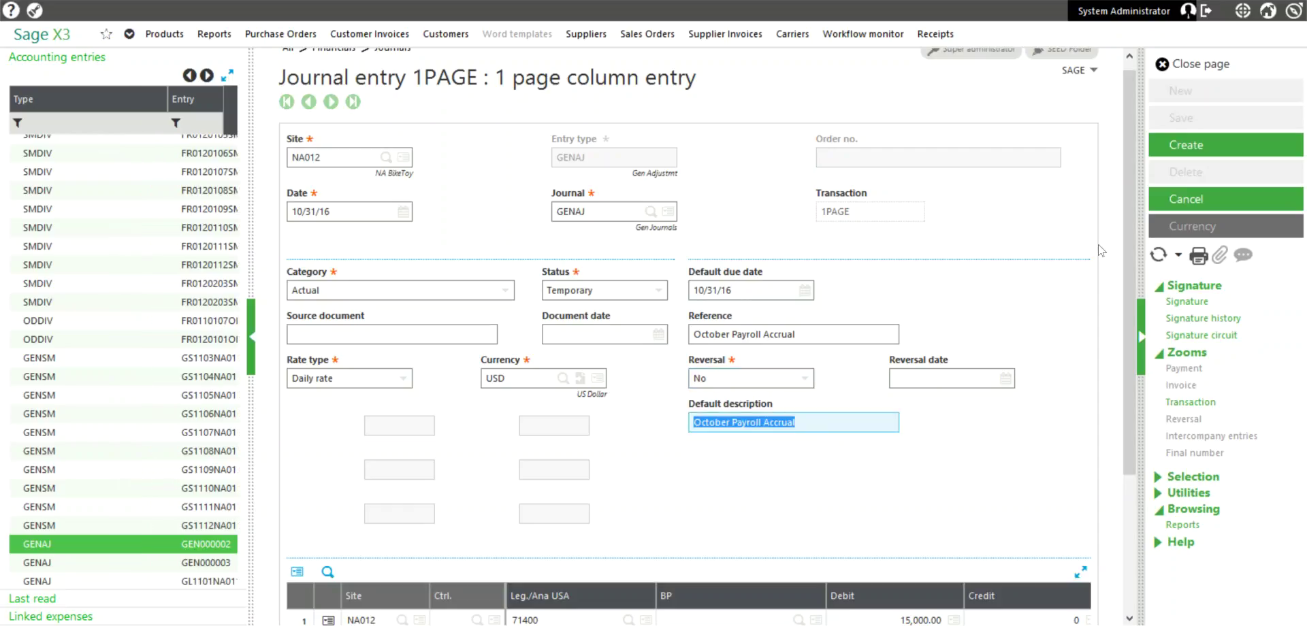
left_click(1198, 148)
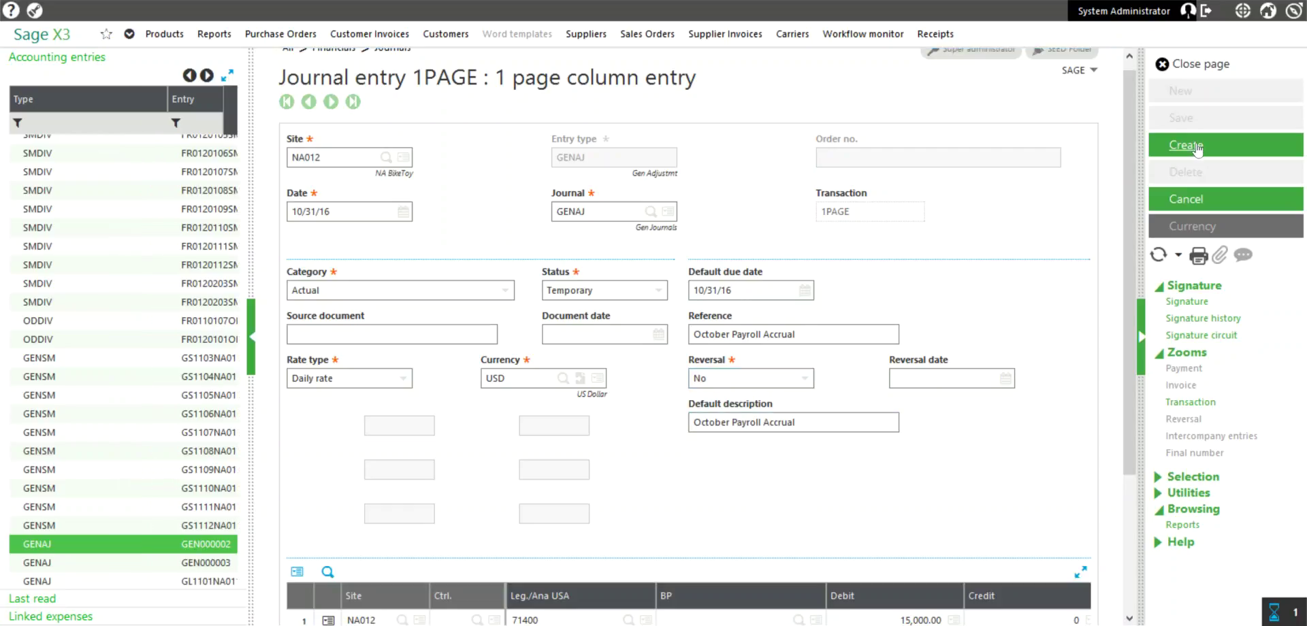
left_click(601, 345)
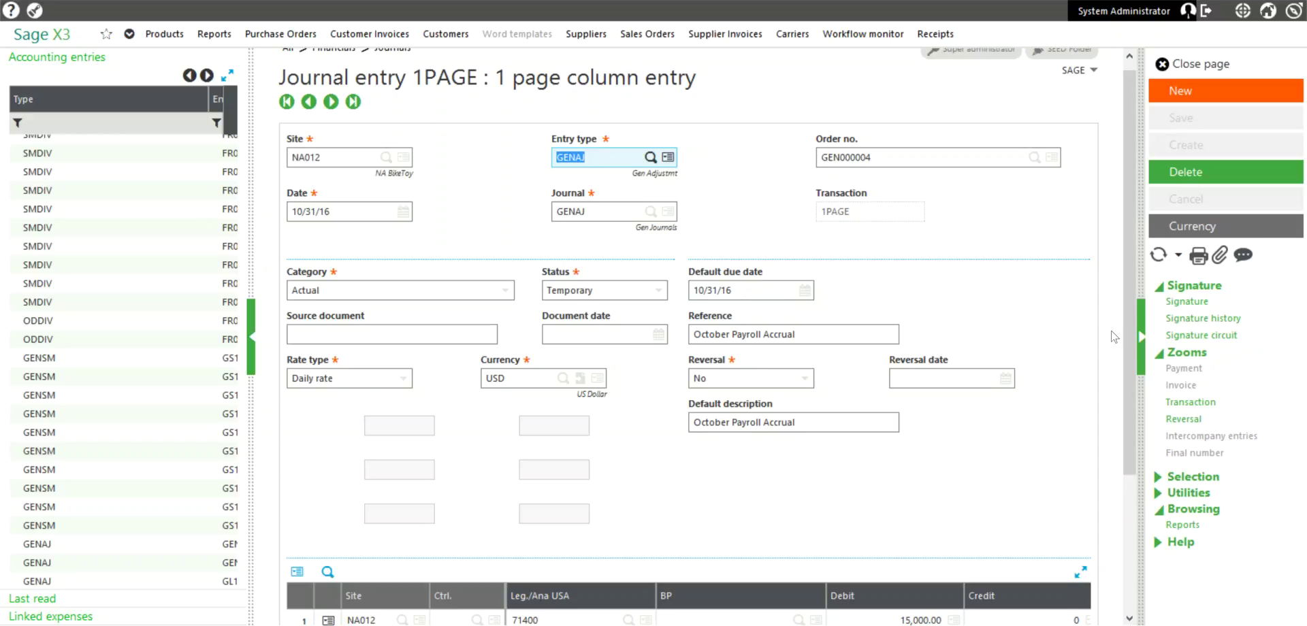
- Open the reversal parameters for journal entry GEN000004
left_click_drag(1132, 345, 1133, 324)
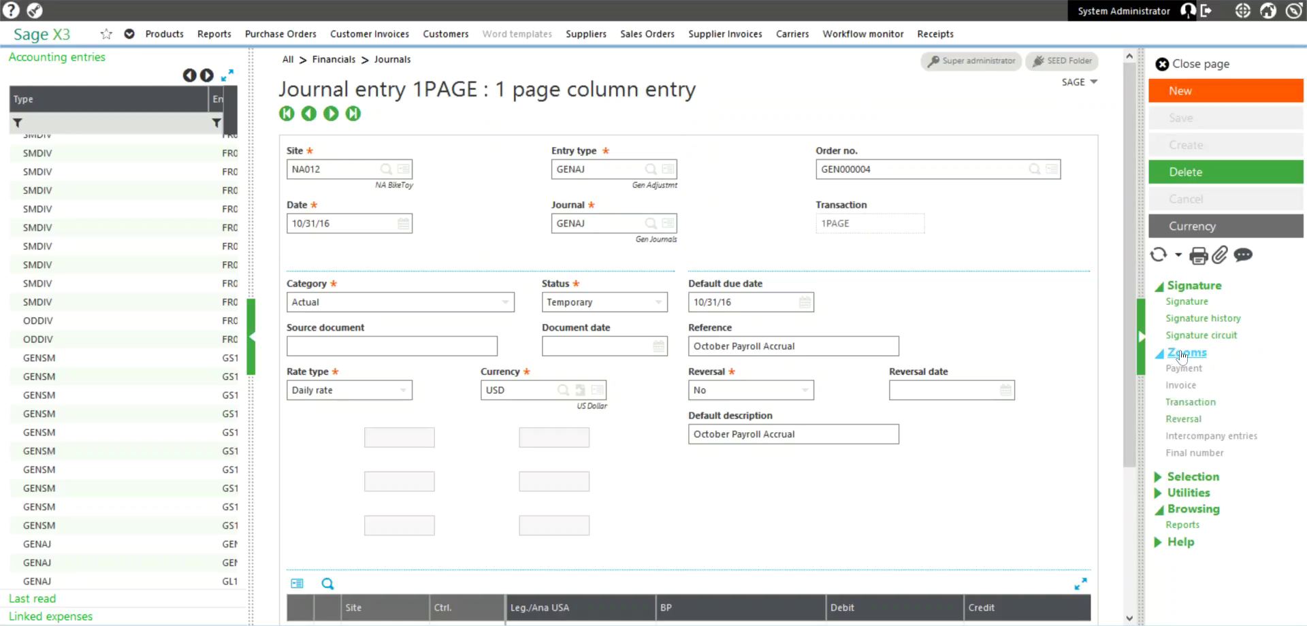
left_click(1187, 420)
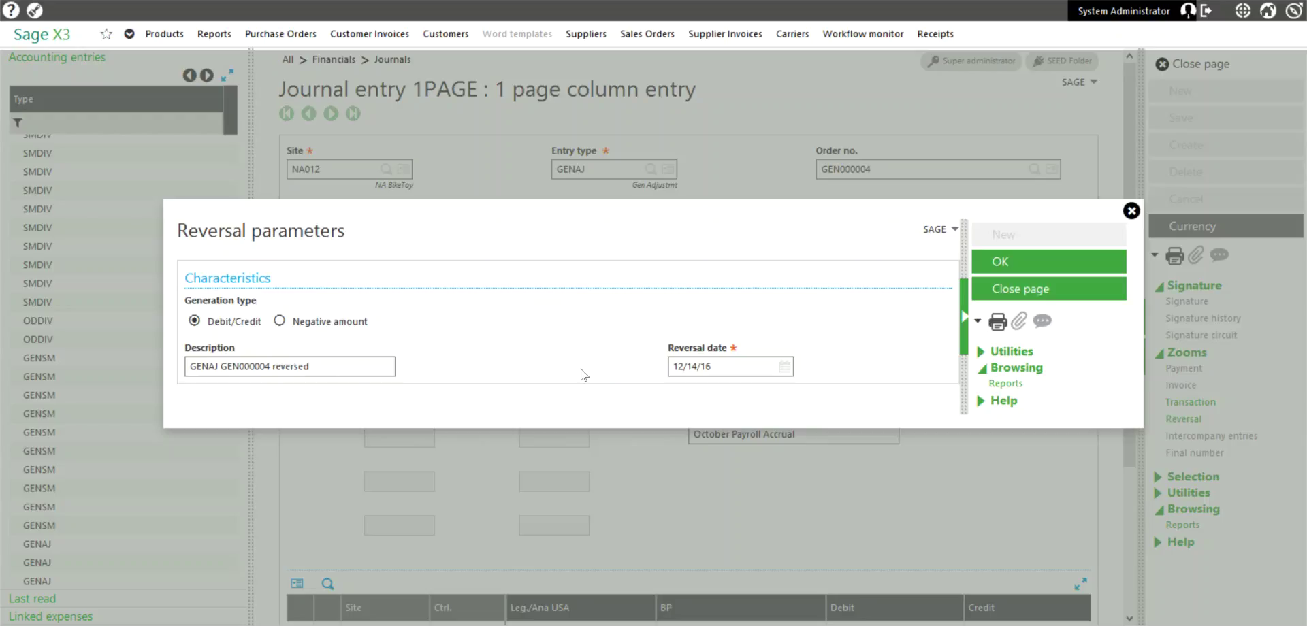
- Set the reversal date to 11/01/16 in the reversal parameters
left_click(722, 369)
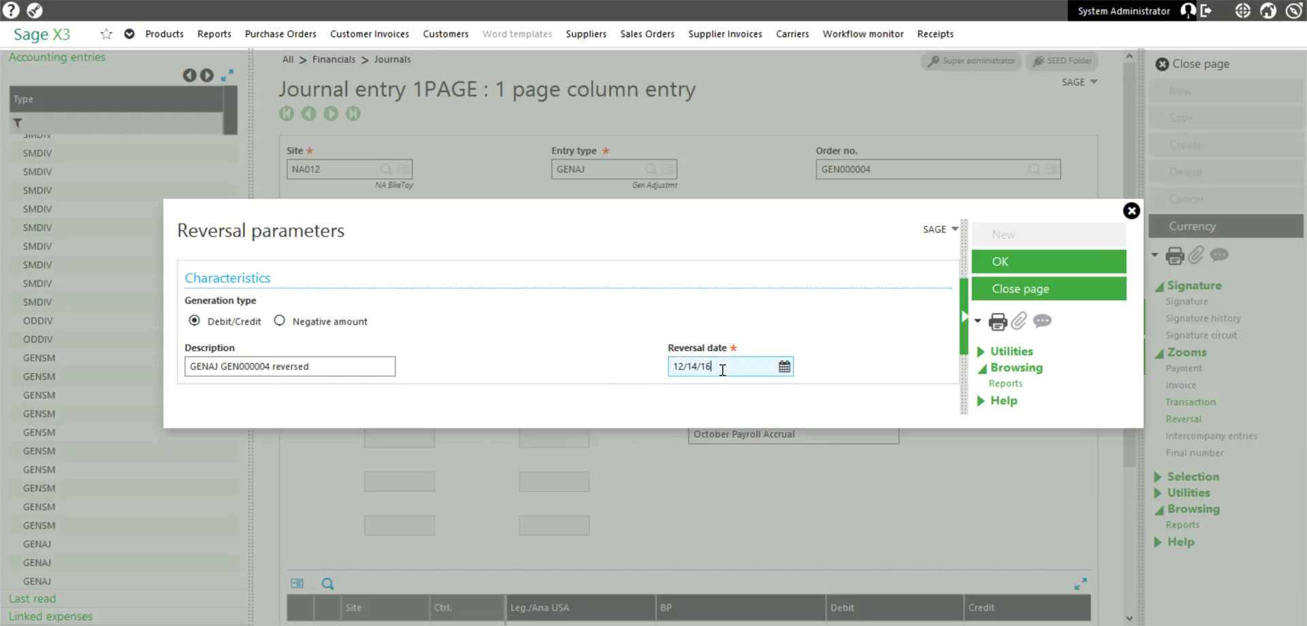
key("ctrl+a")
type("11/1/16")
key("Tab")
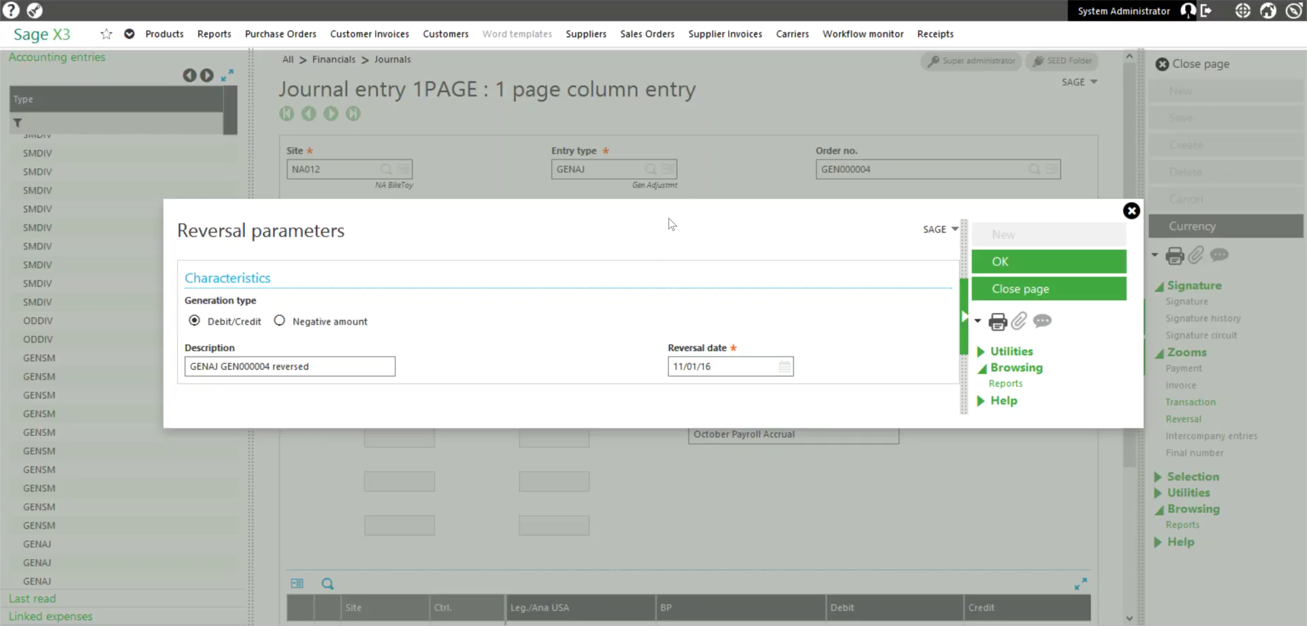
- Set the reversal date to 10/31/16 to match the original entry's date and generate the Debit/Credit reversal
left_click_drag(660, 215, 626, 352)
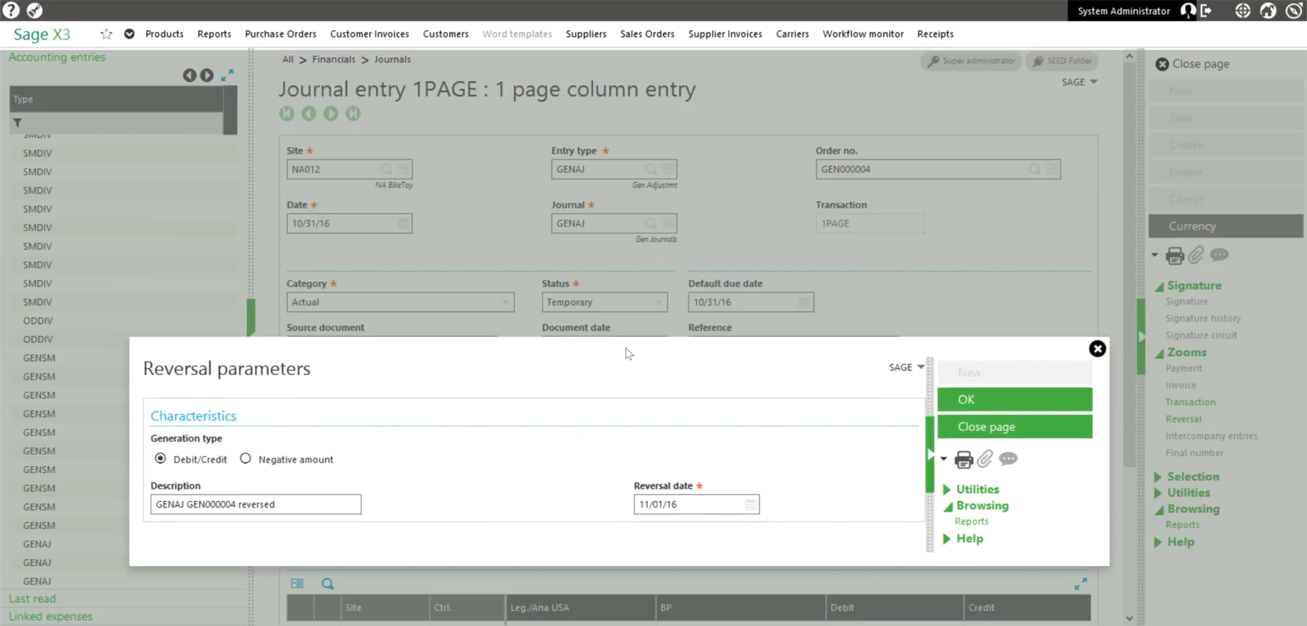
left_click(687, 500)
left_click_drag(690, 501, 547, 509)
type("10/31/16")
key("Tab")
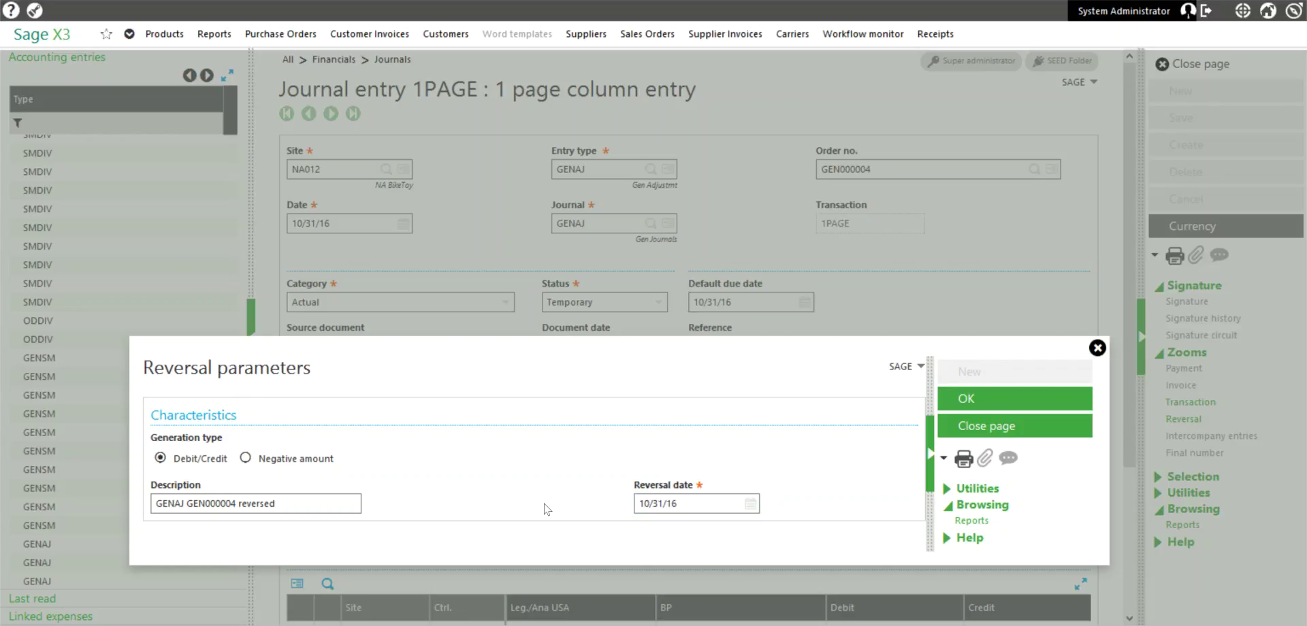
left_click(970, 401)
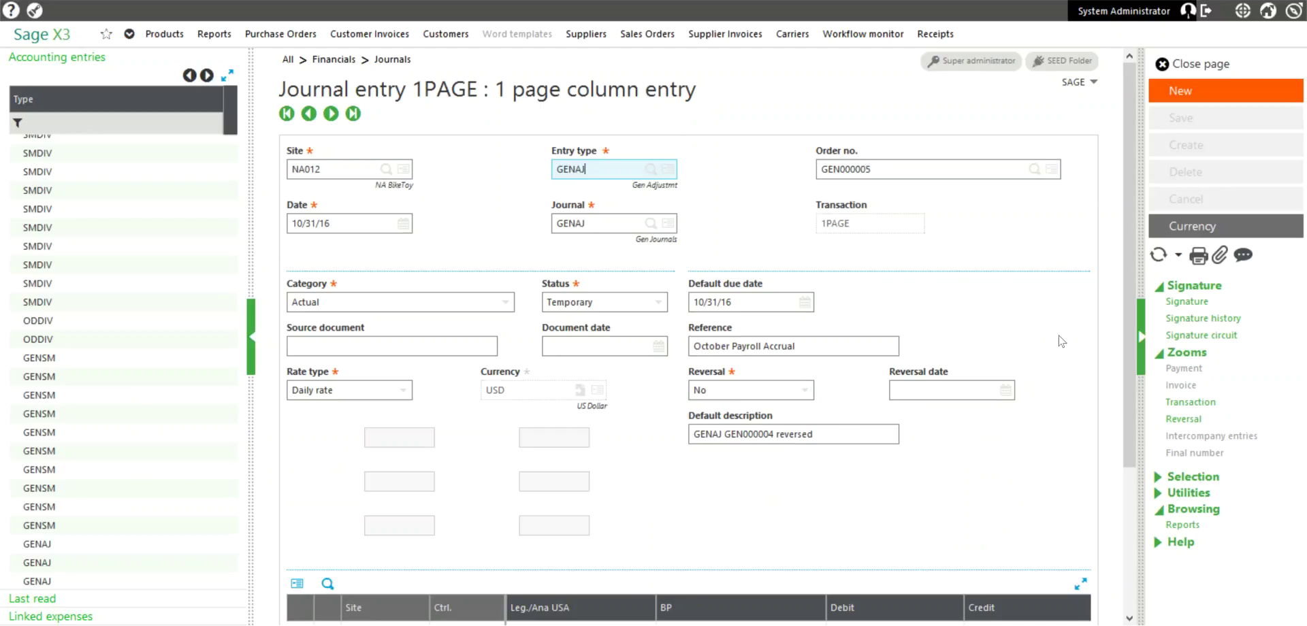
left_click_drag(1127, 296, 1123, 267)
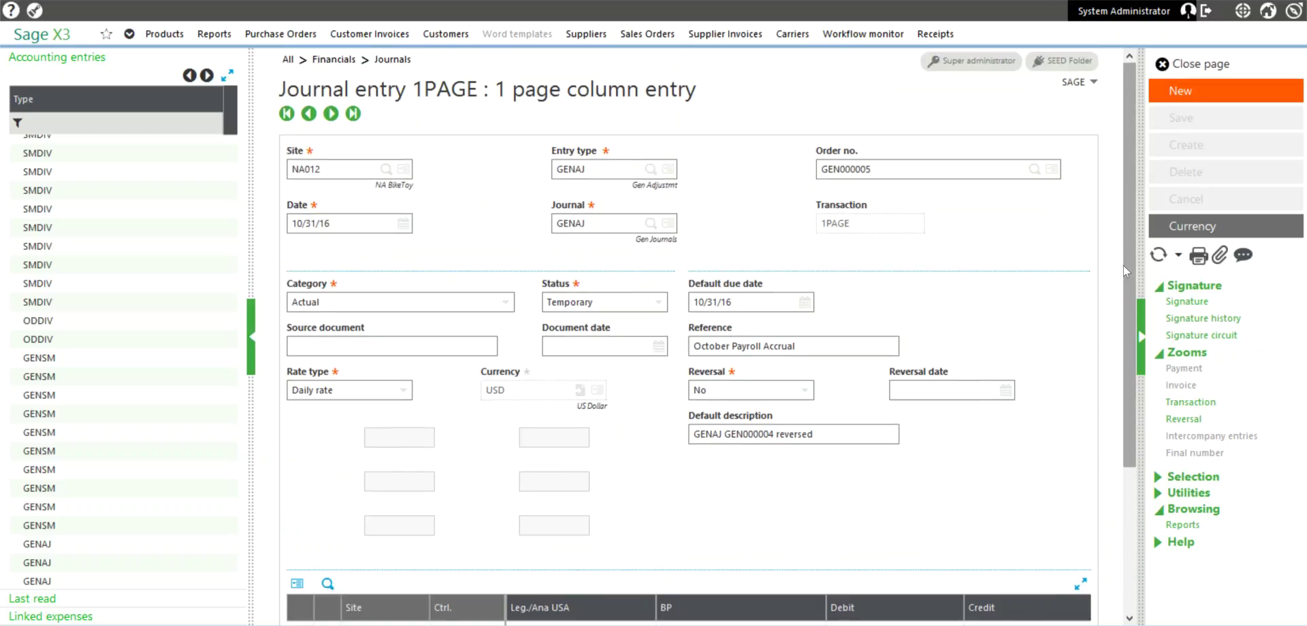